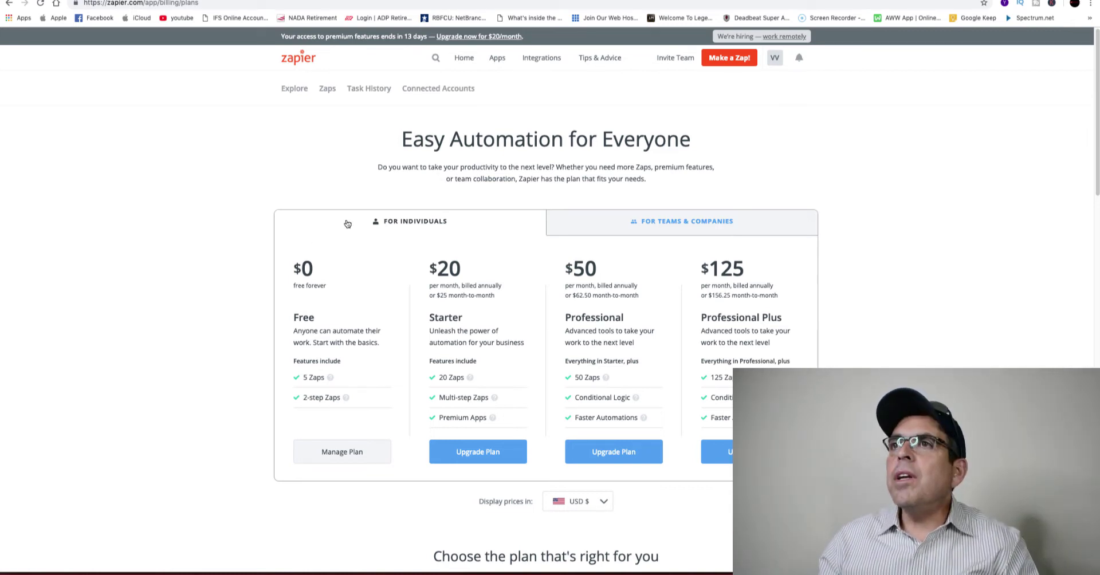
- Examine the individual pricing plans, comparing the prices and included Zaps of the Free, Starter and Professional tiers
scroll(295, 243, up, 2)
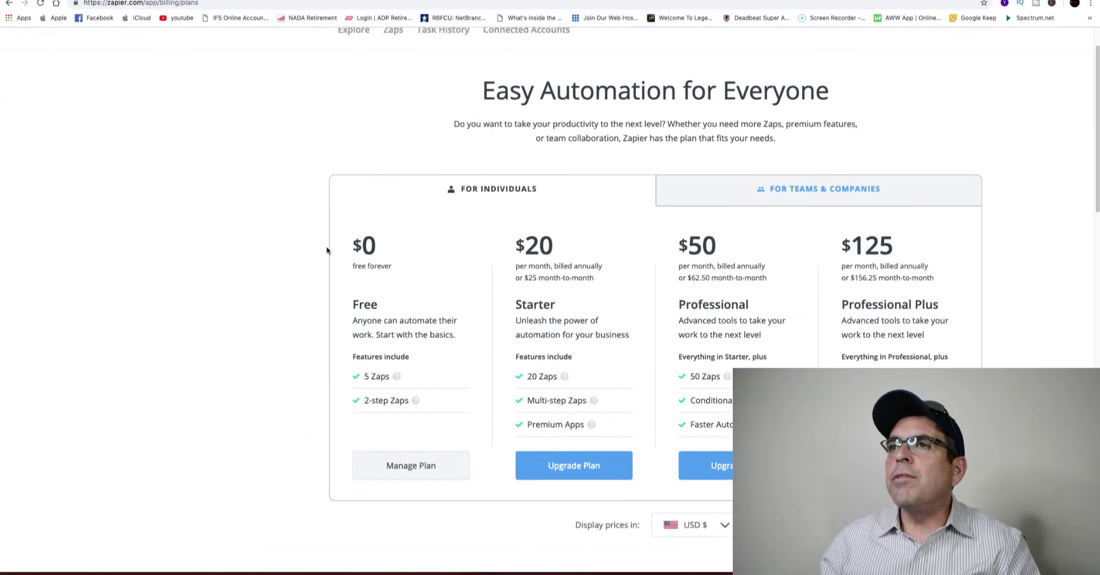
scroll(326, 248, down, 2)
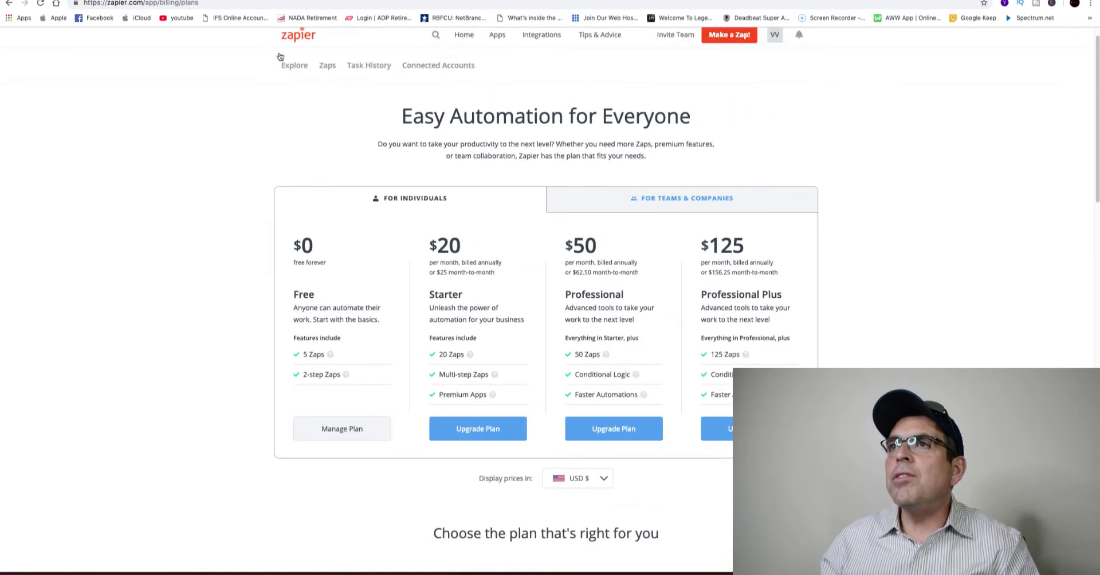
scroll(307, 265, up, 1)
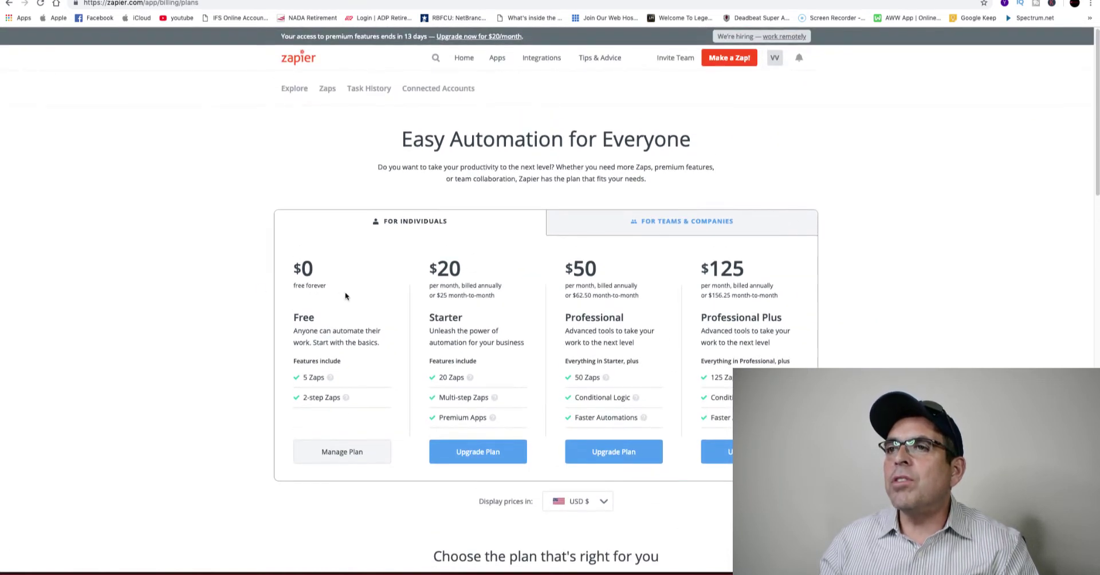
scroll(315, 285, up, 5)
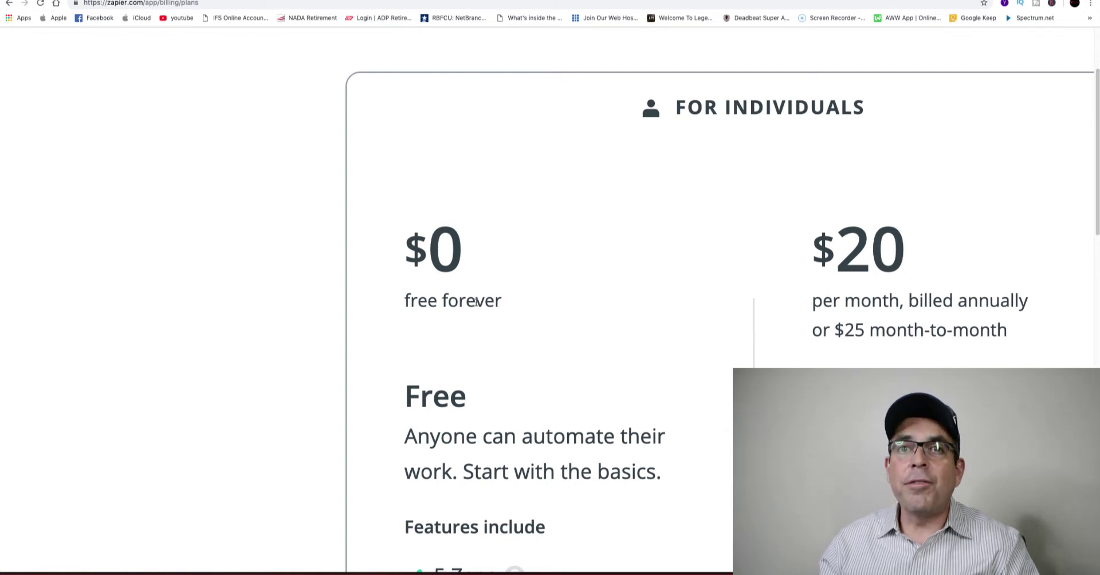
scroll(475, 302, down, 5)
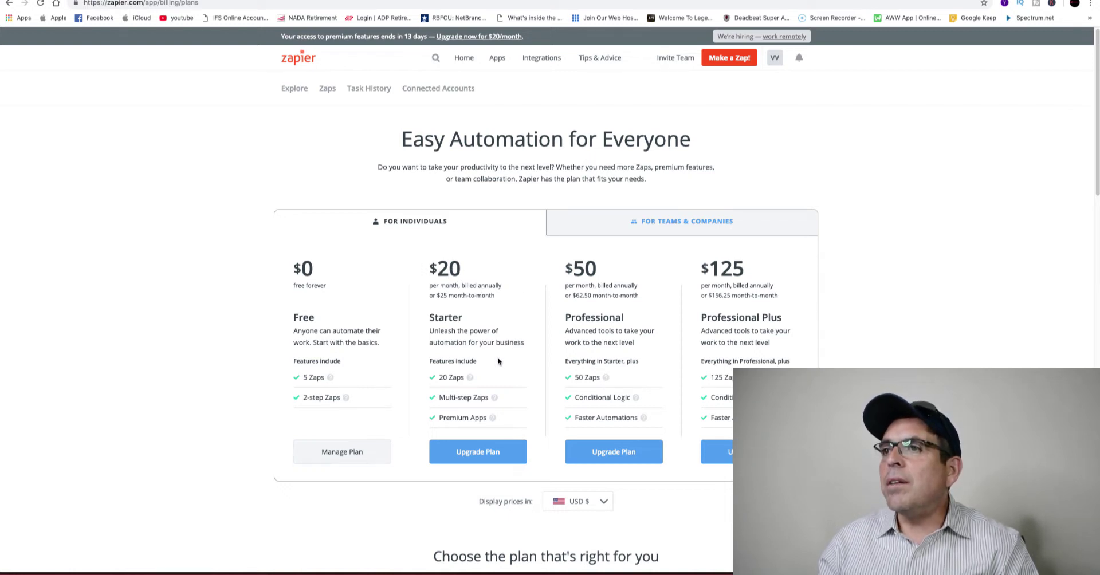
mouse_move(470, 379)
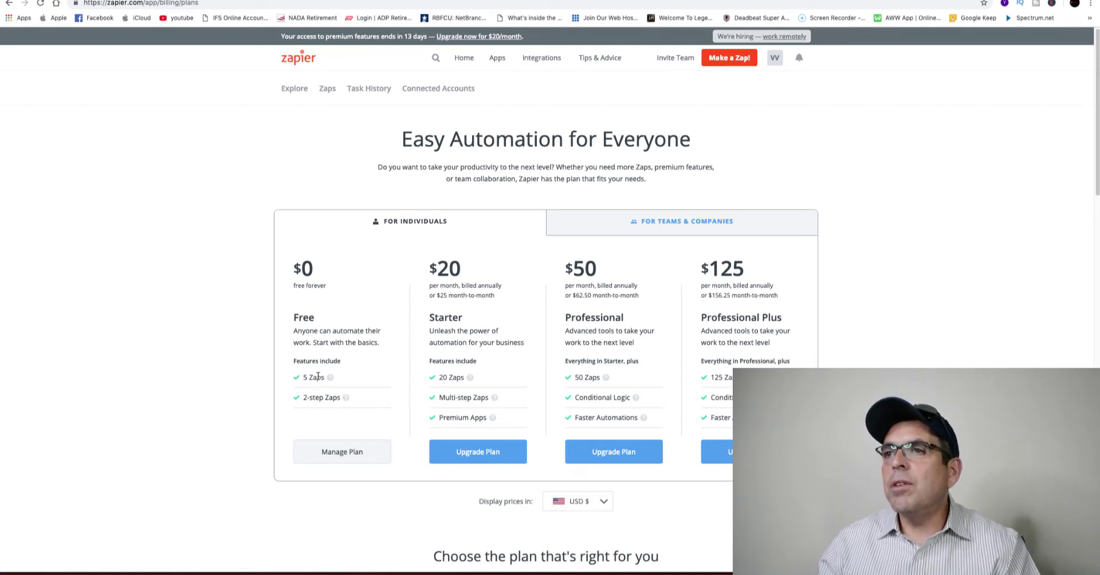
mouse_move(328, 382)
mouse_move(346, 399)
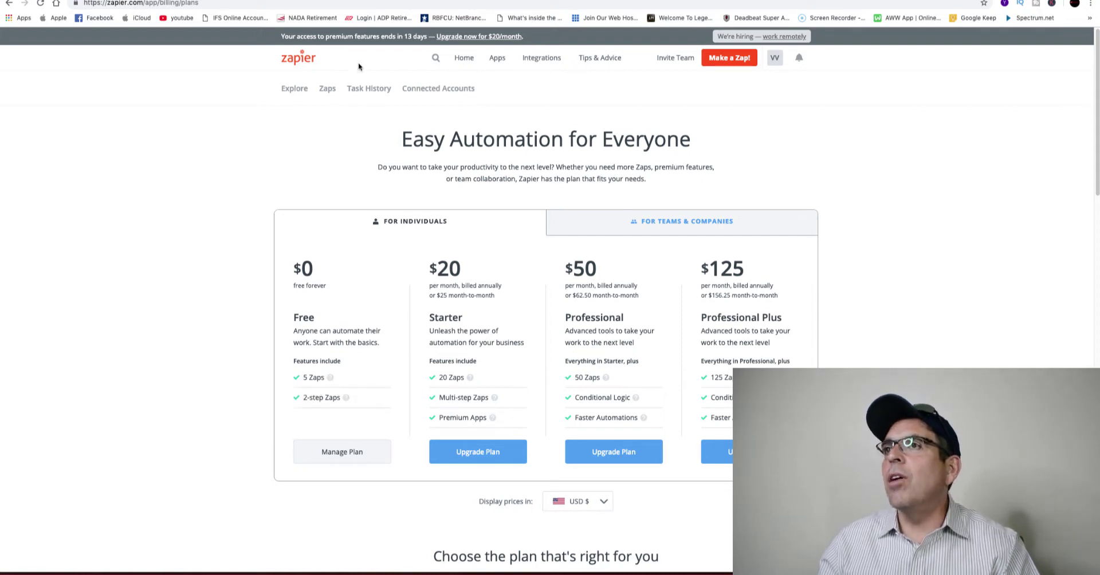
scroll(640, 177, up, 5)
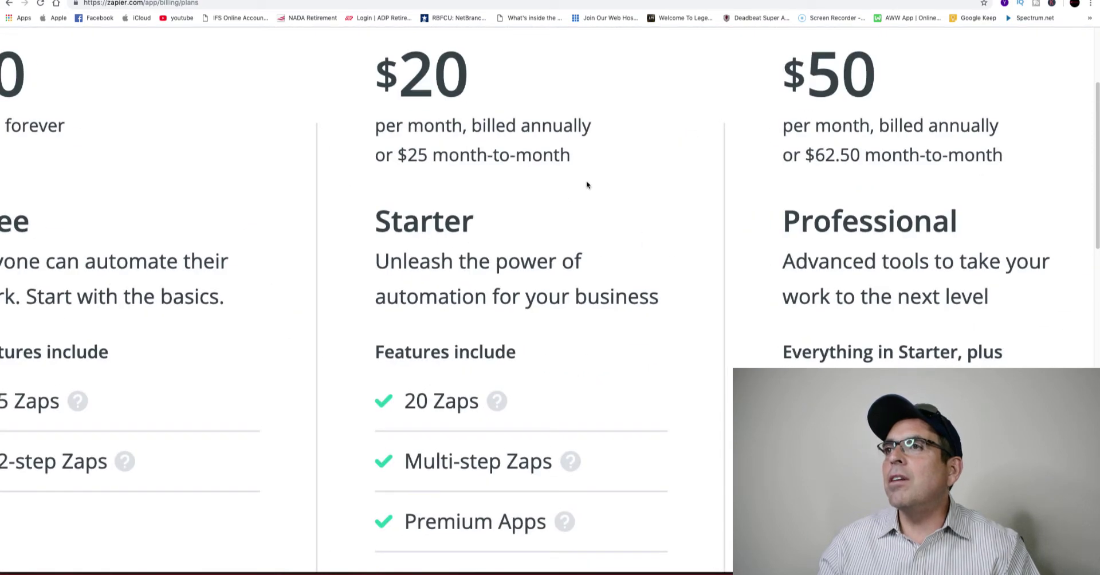
scroll(586, 185, down, 5)
scroll(726, 131, up, 3)
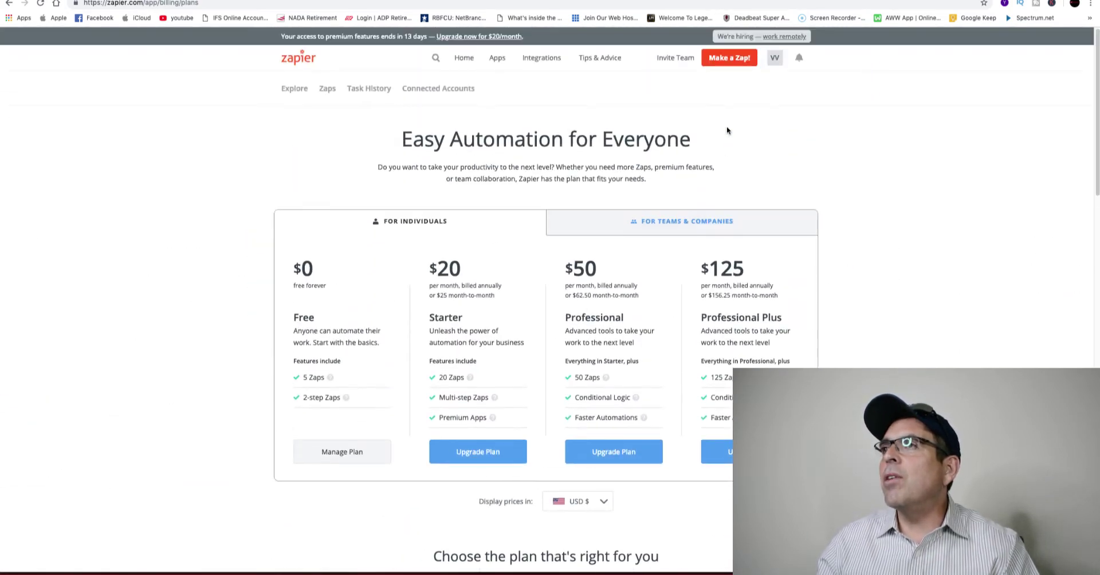
- Start a new Zap and browse the list of available trigger apps
click(726, 59)
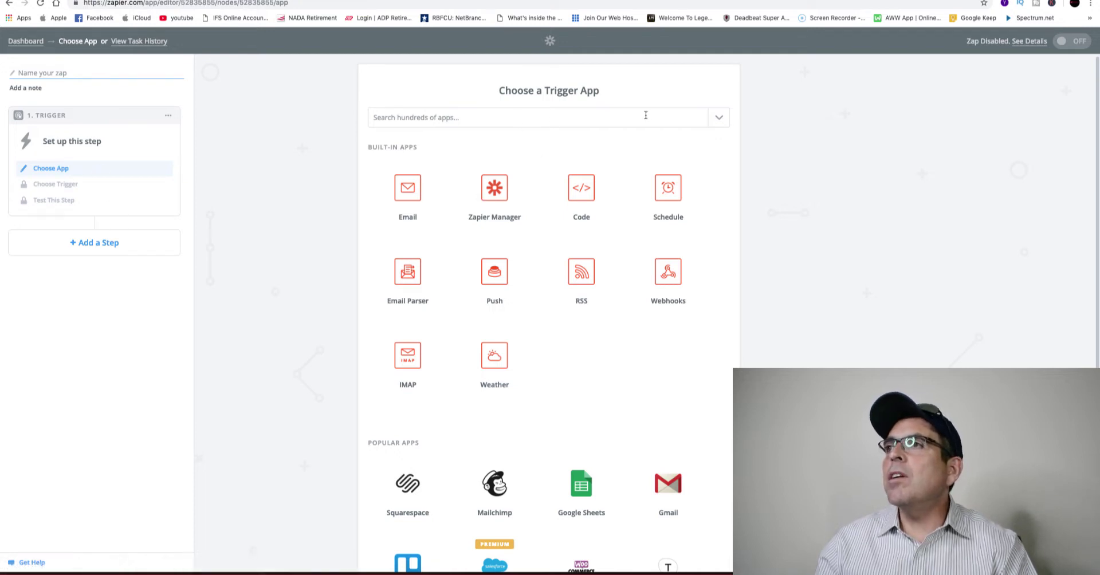
click(727, 121)
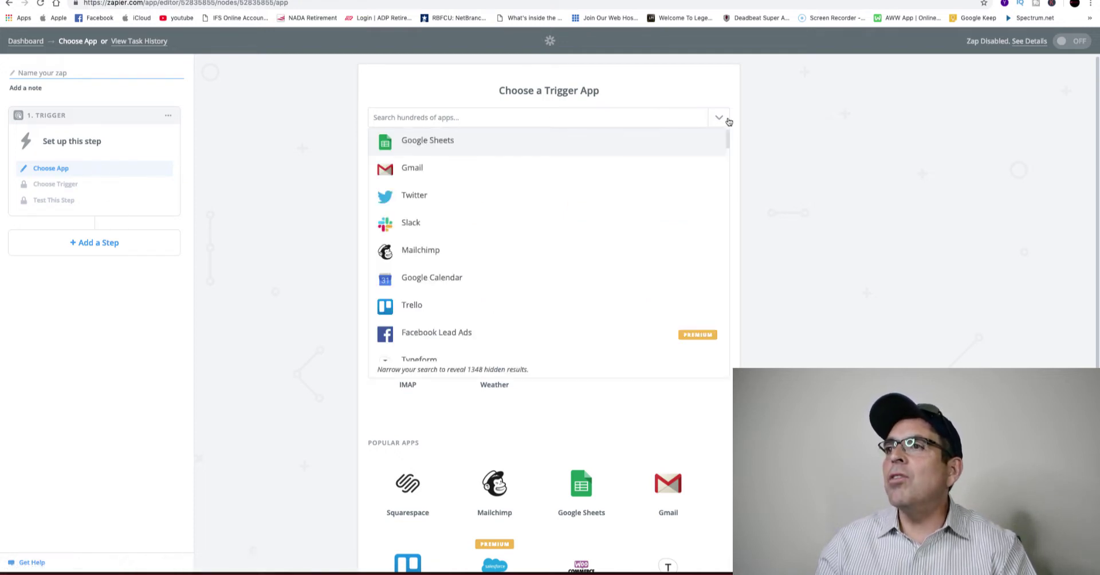
scroll(627, 218, down, 5)
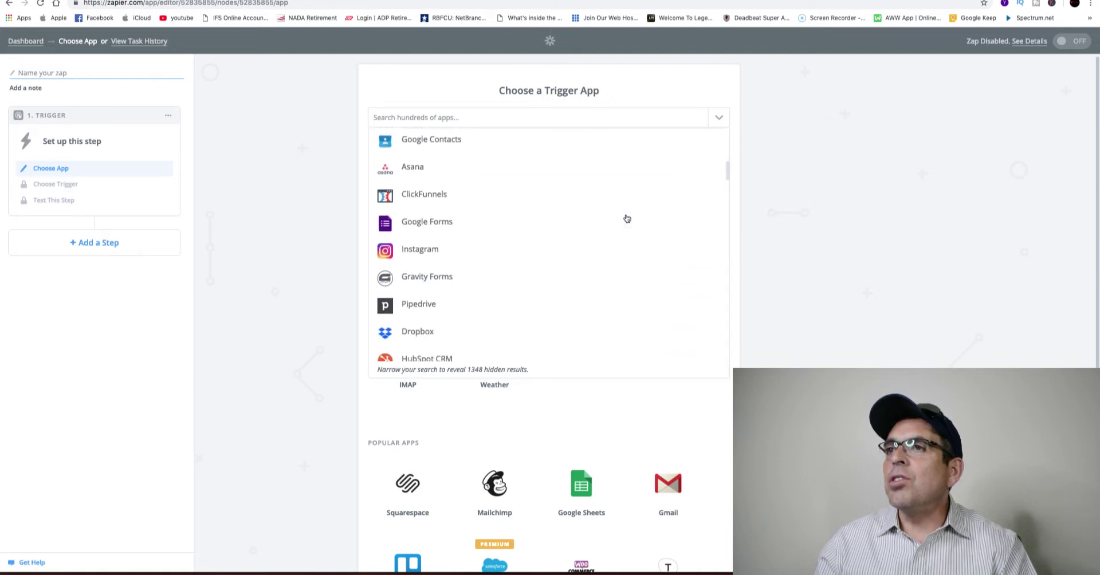
scroll(627, 218, down, 5)
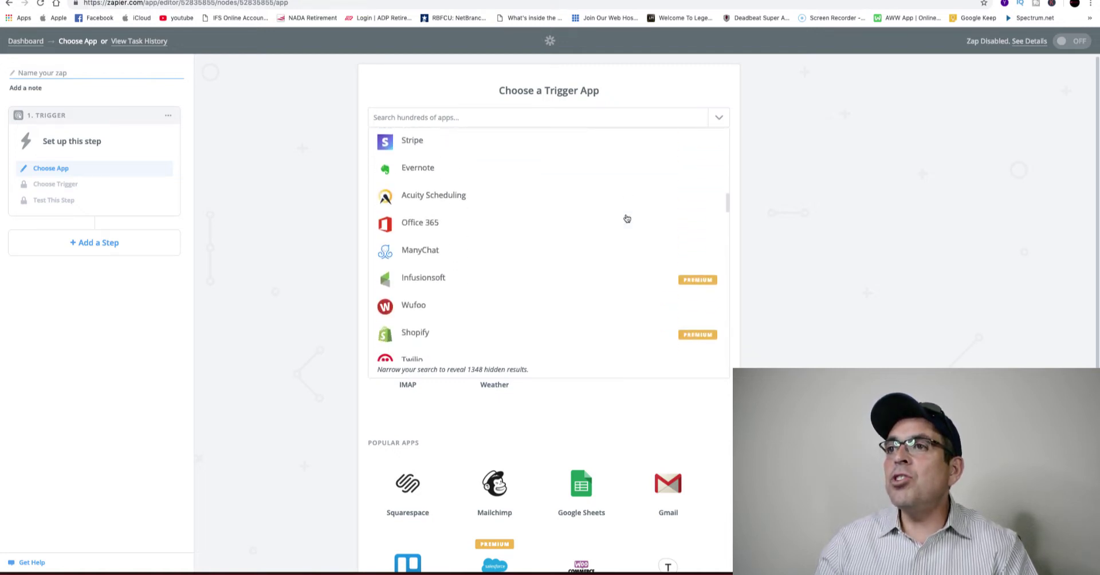
scroll(626, 218, down, 1)
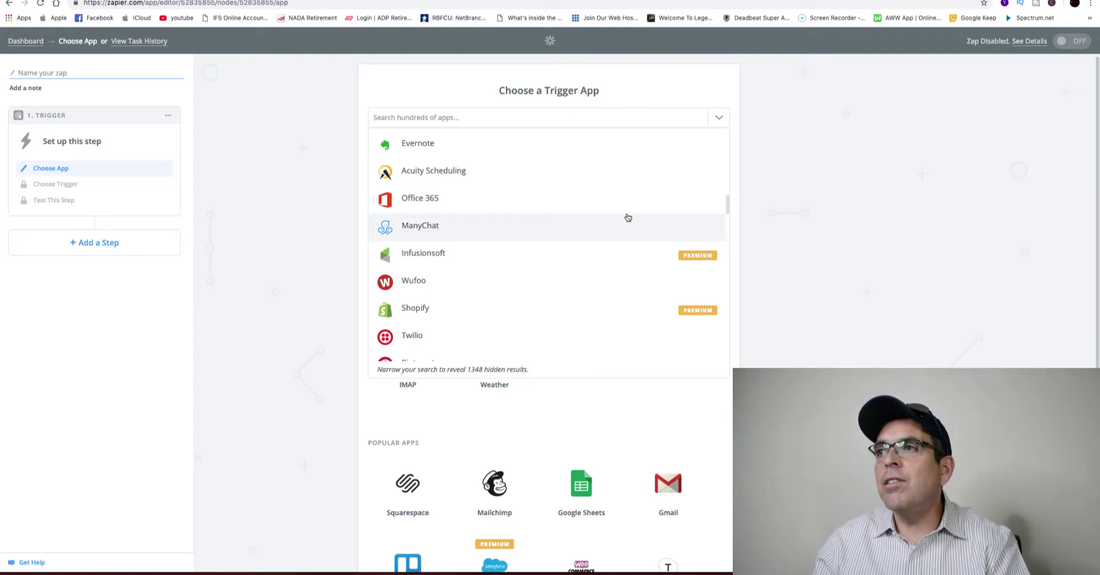
scroll(628, 217, down, 4)
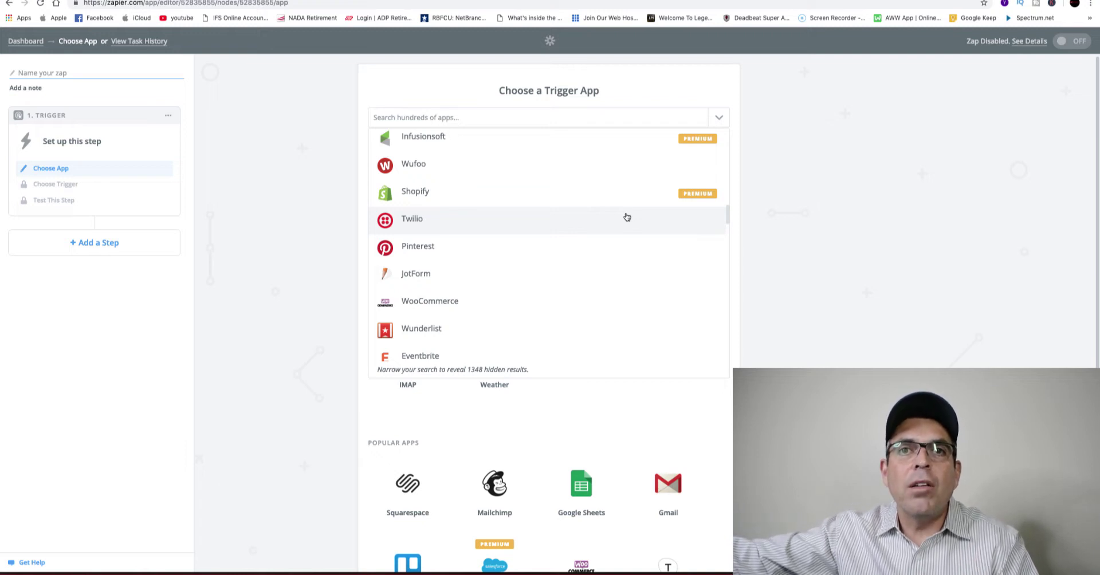
scroll(626, 217, up, 10)
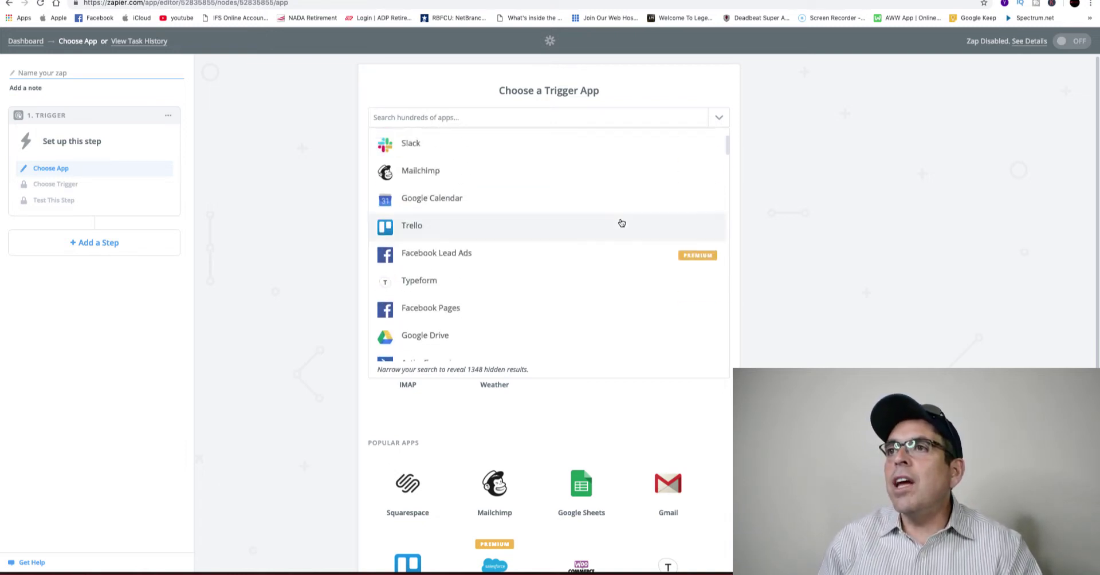
scroll(621, 223, down, 5)
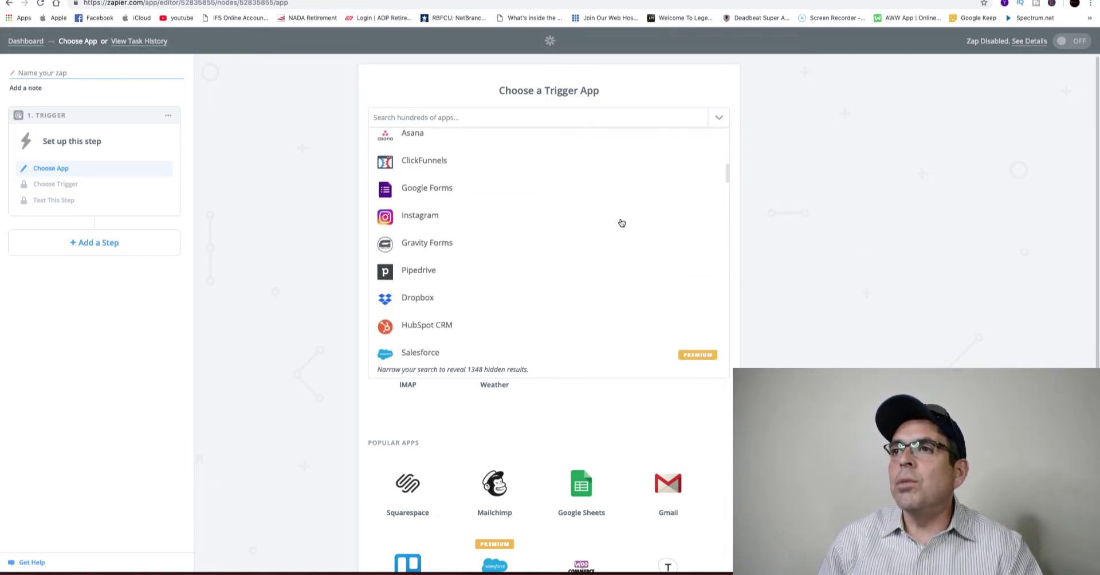
scroll(621, 223, down, 5)
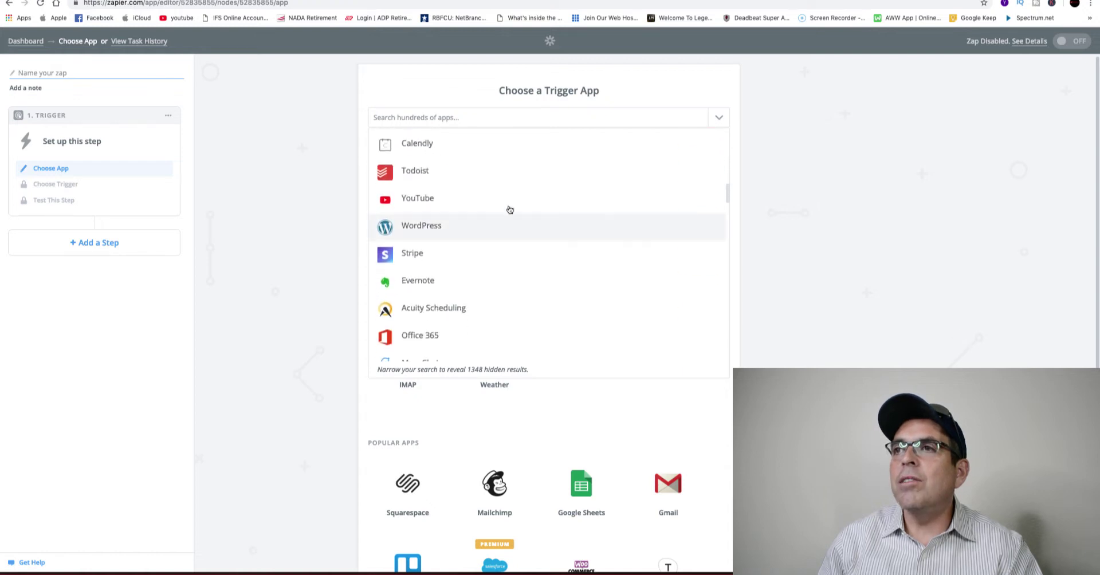
- Choose YouTube as the trigger app and save New Video In Channel as its trigger
click(433, 200)
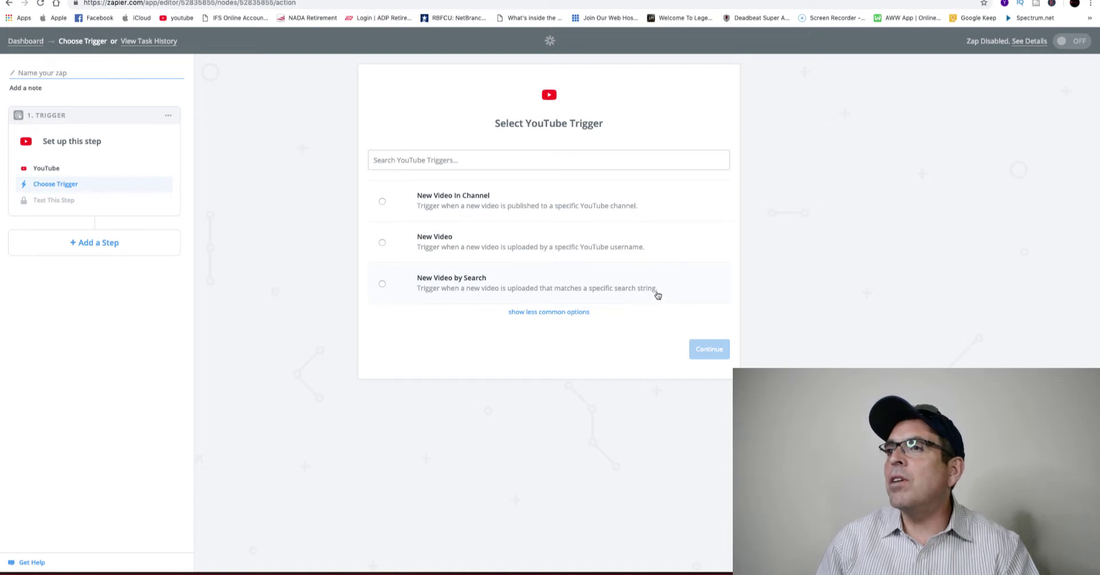
click(382, 201)
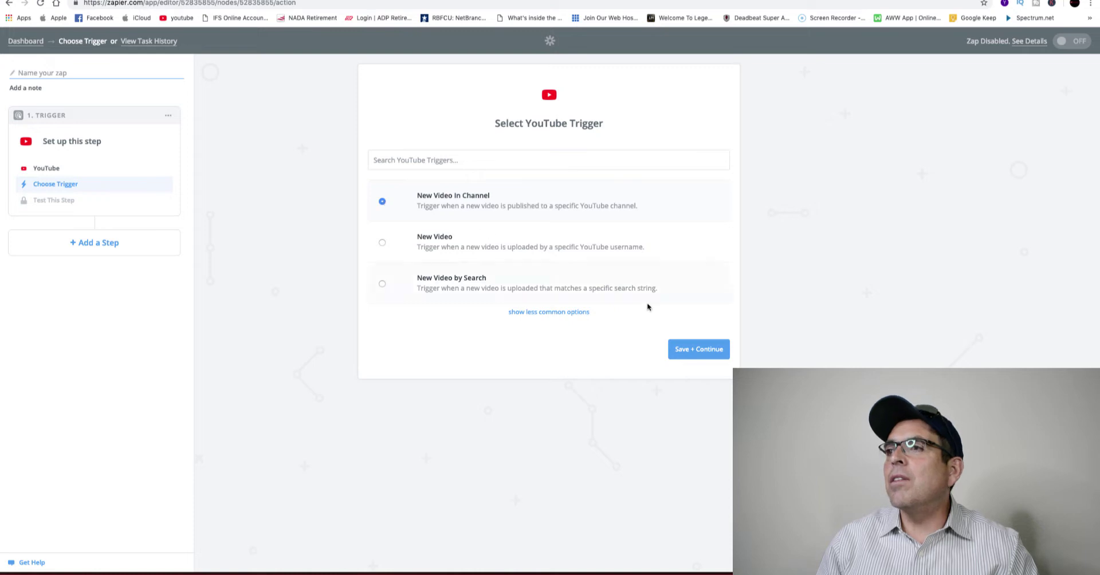
click(697, 349)
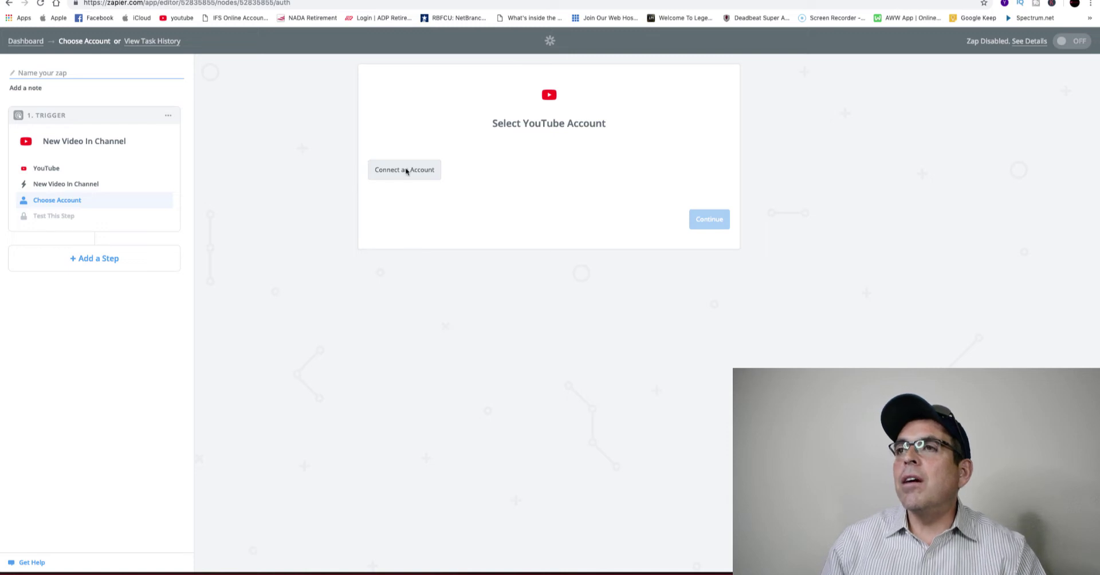
- Connect the channel owner's Google account to the YouTube trigger, allow access, test the connection and save it
click(405, 170)
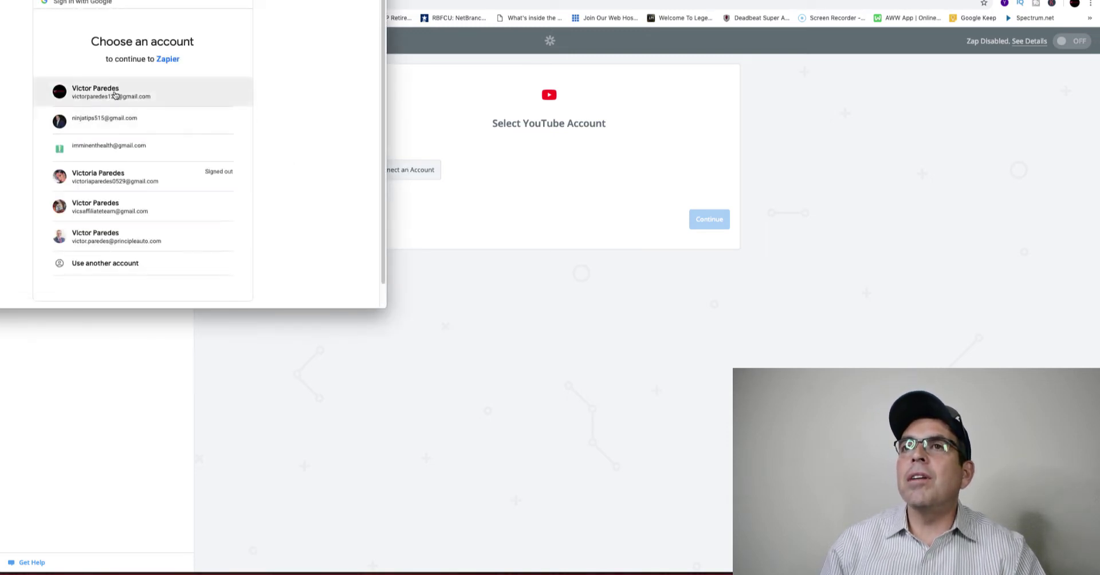
click(107, 118)
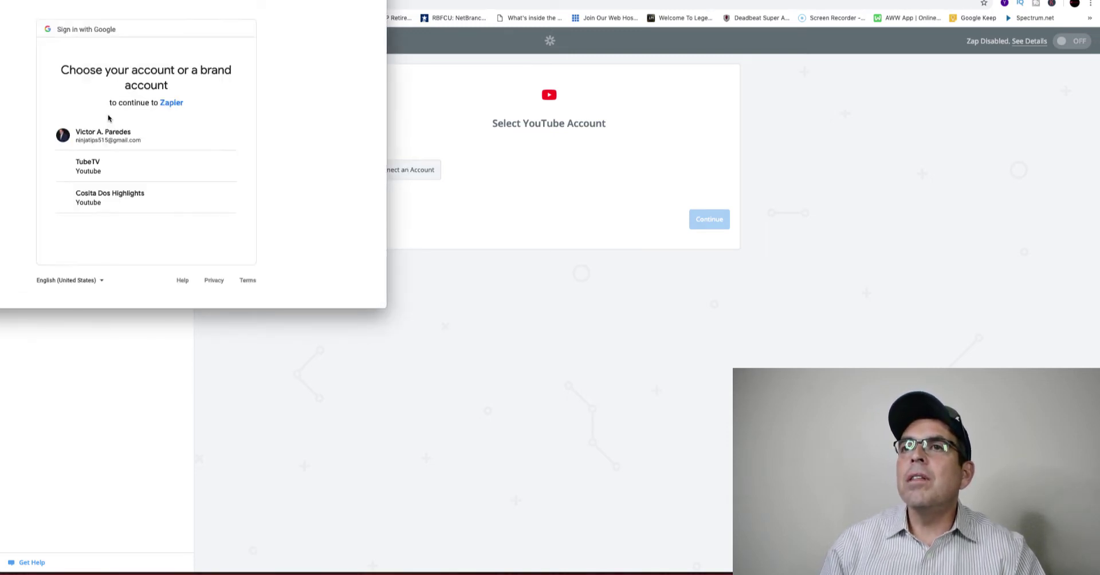
click(96, 133)
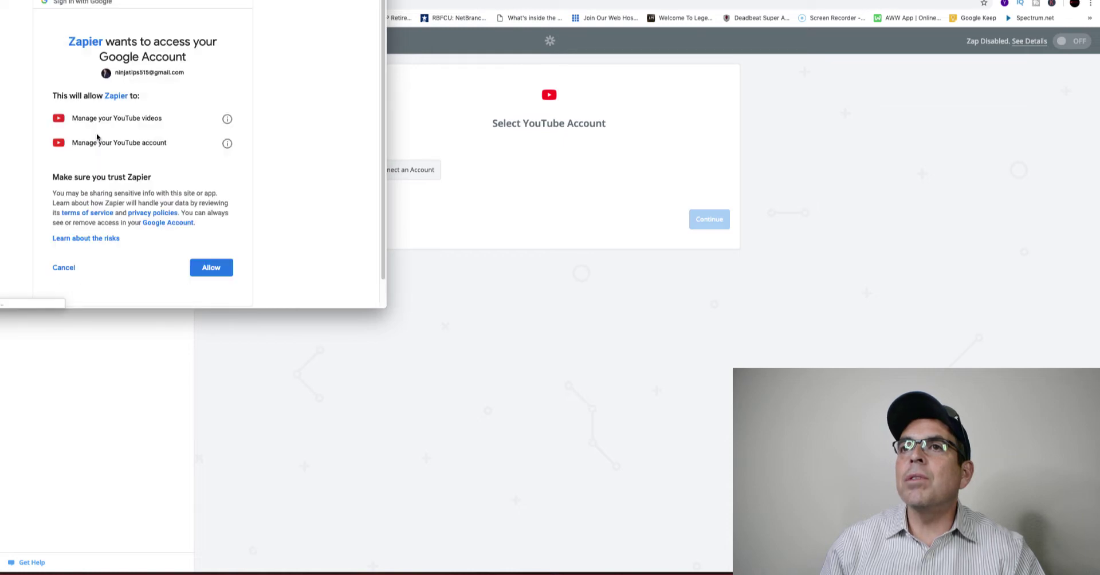
click(215, 271)
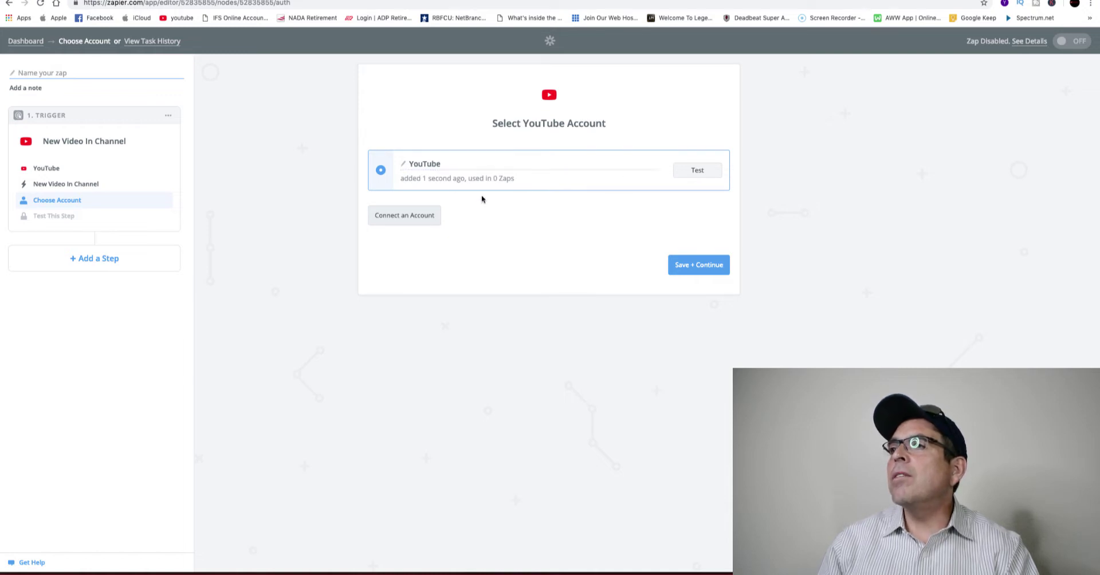
click(697, 170)
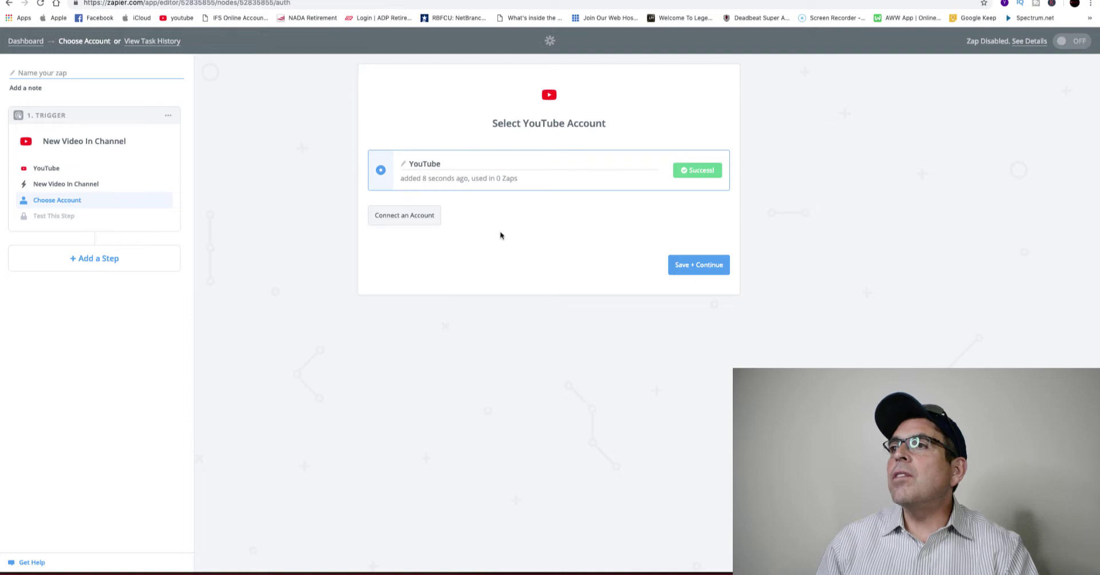
click(697, 265)
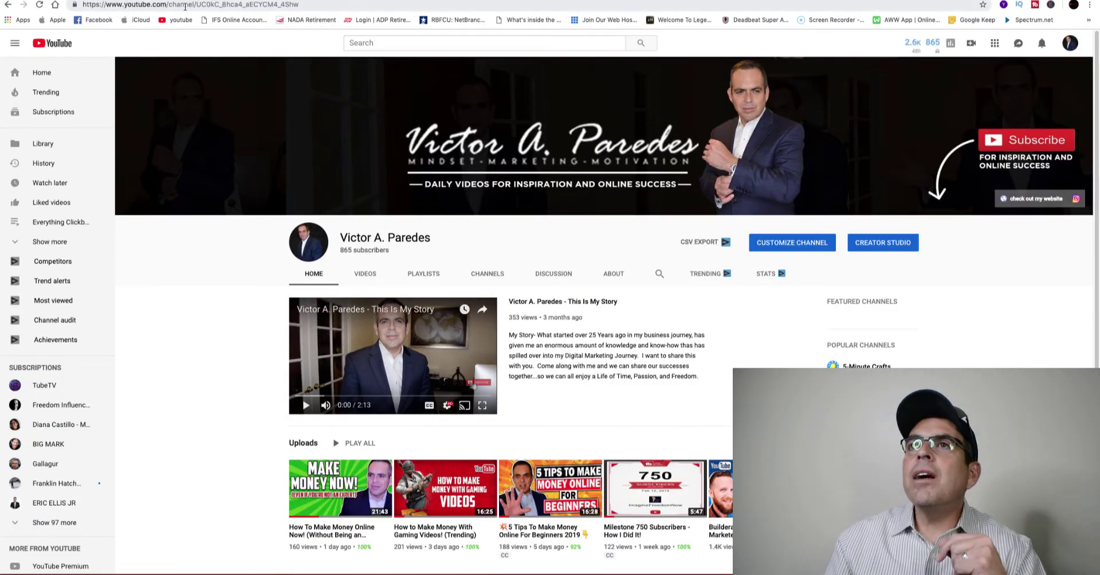
- On the YouTube channel page, copy the "channel/" part of the web address including the channel ID
drag(168, 4, 294, 5)
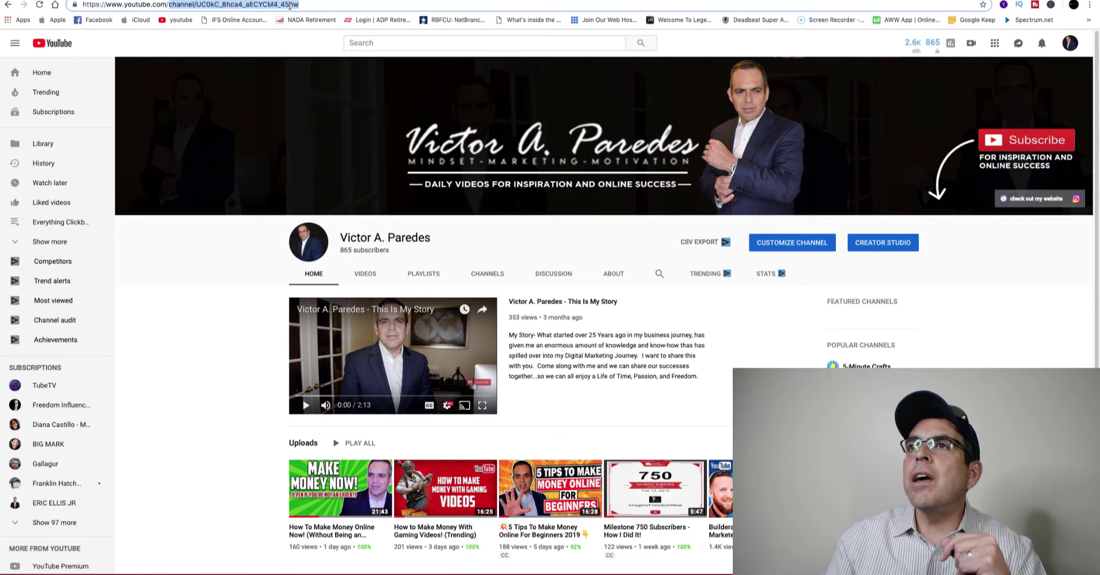
right_click(290, 6)
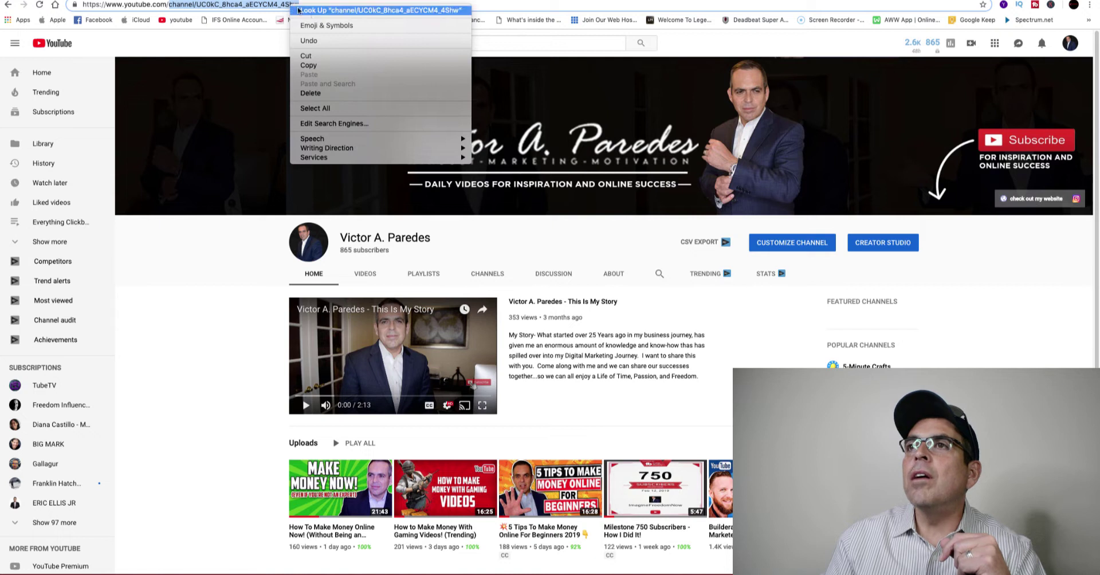
click(310, 65)
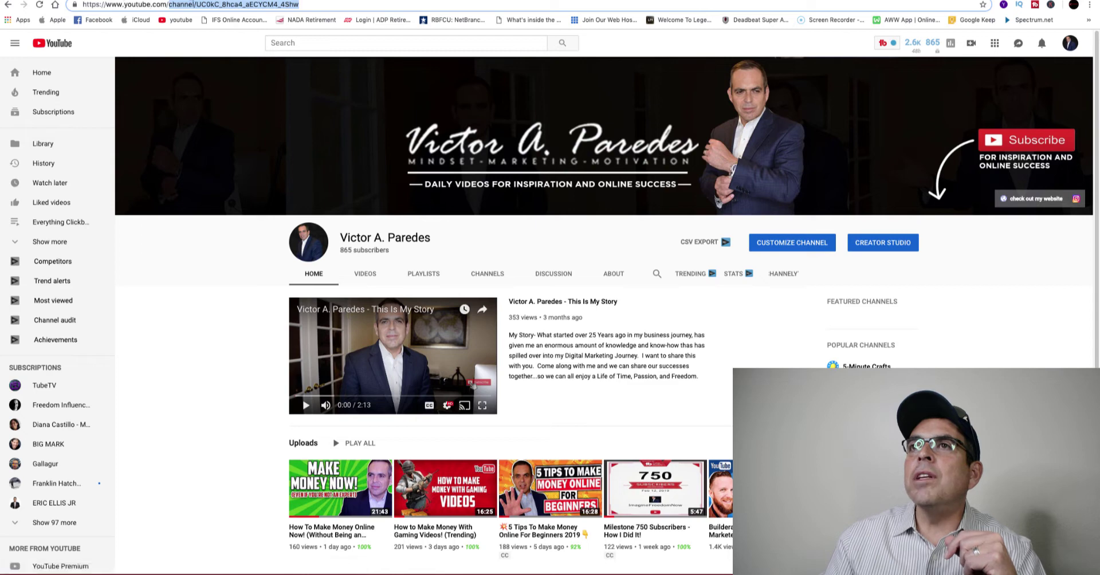
- Back in Zapier, paste the channel ID into the trigger's required Channel field and continue with sample Video A
key(ctrl+Tab)
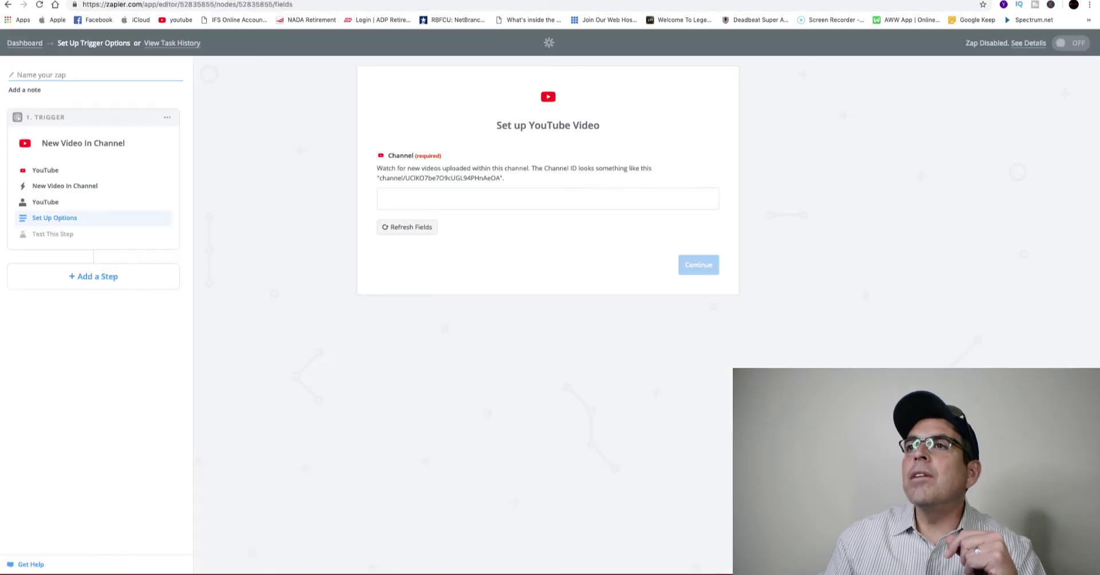
right_click(422, 195)
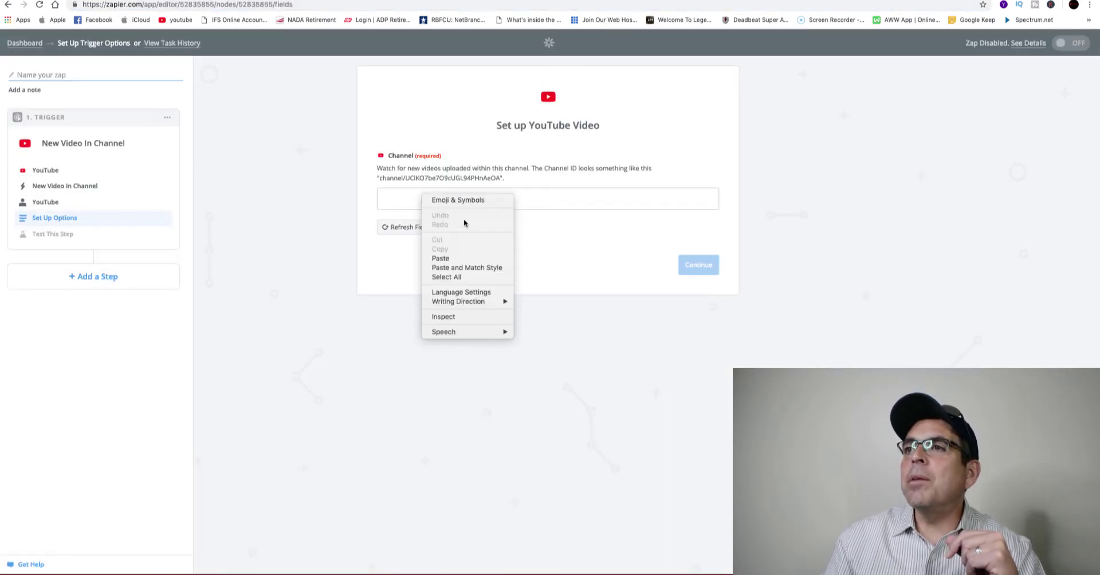
click(453, 258)
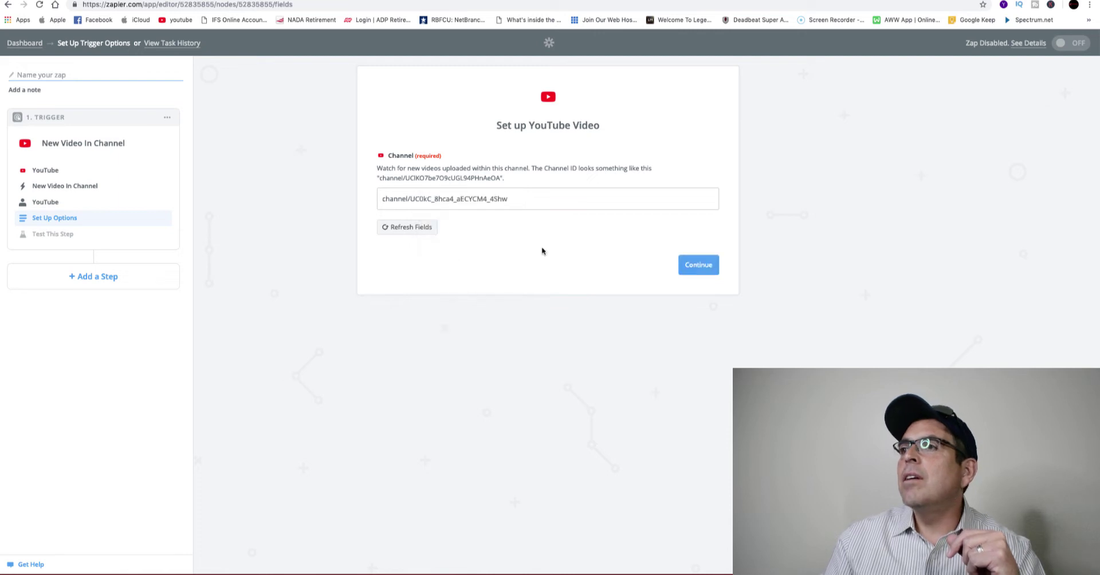
click(698, 265)
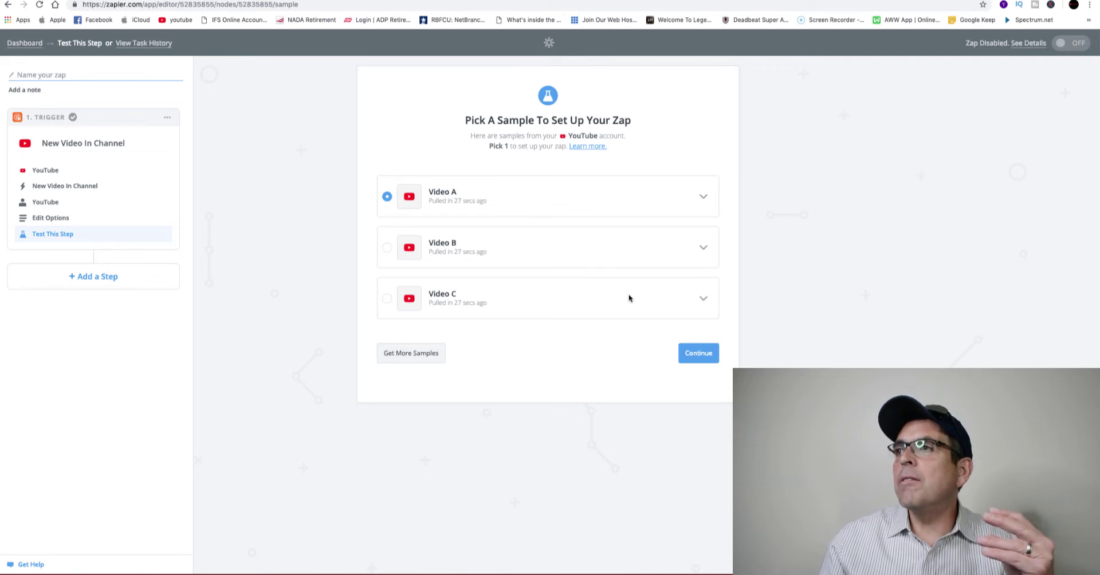
click(699, 353)
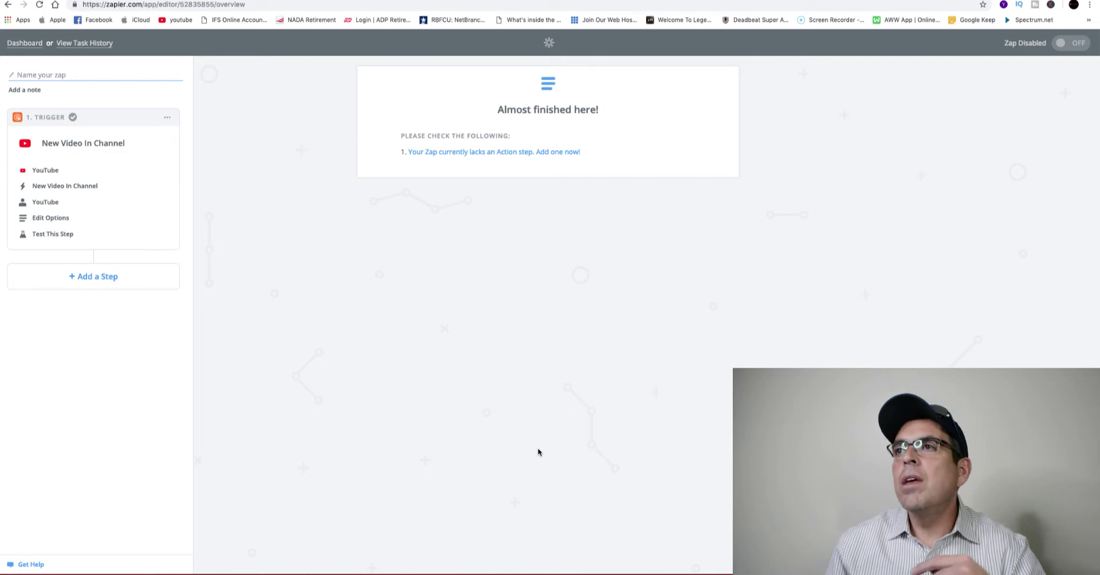
- Add an action step to the Zap, choose Pinterest as the action app and save Create Pin as its action
click(483, 152)
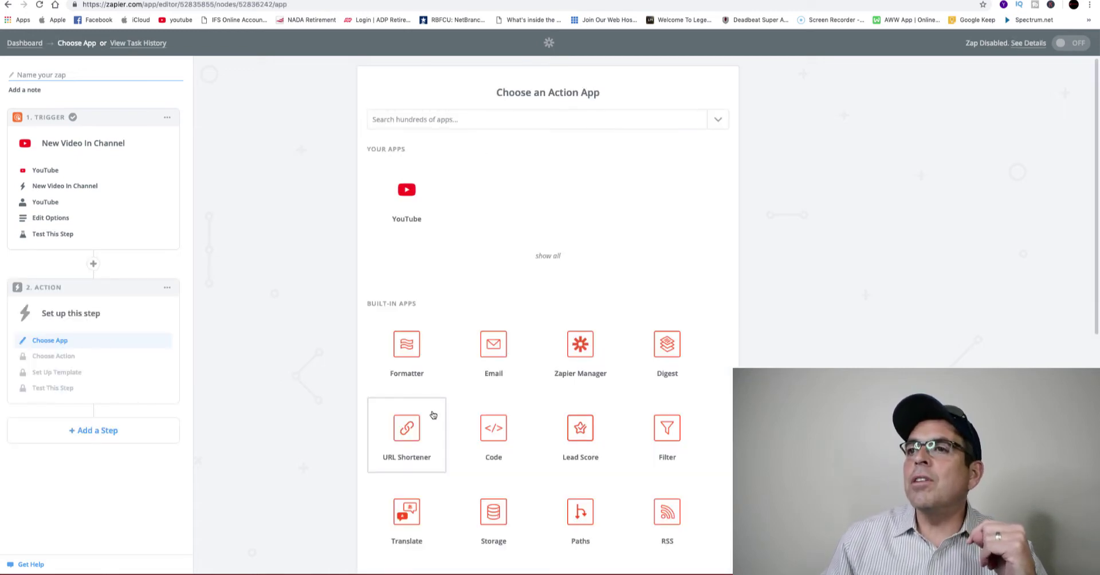
scroll(434, 415, down, 8)
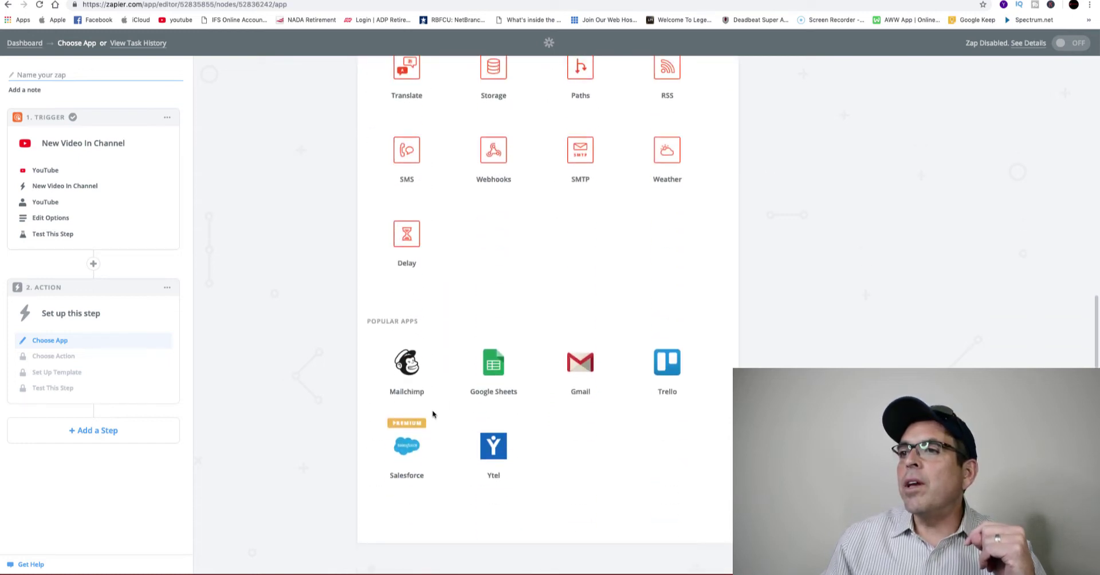
scroll(438, 414, up, 3)
scroll(439, 415, up, 5)
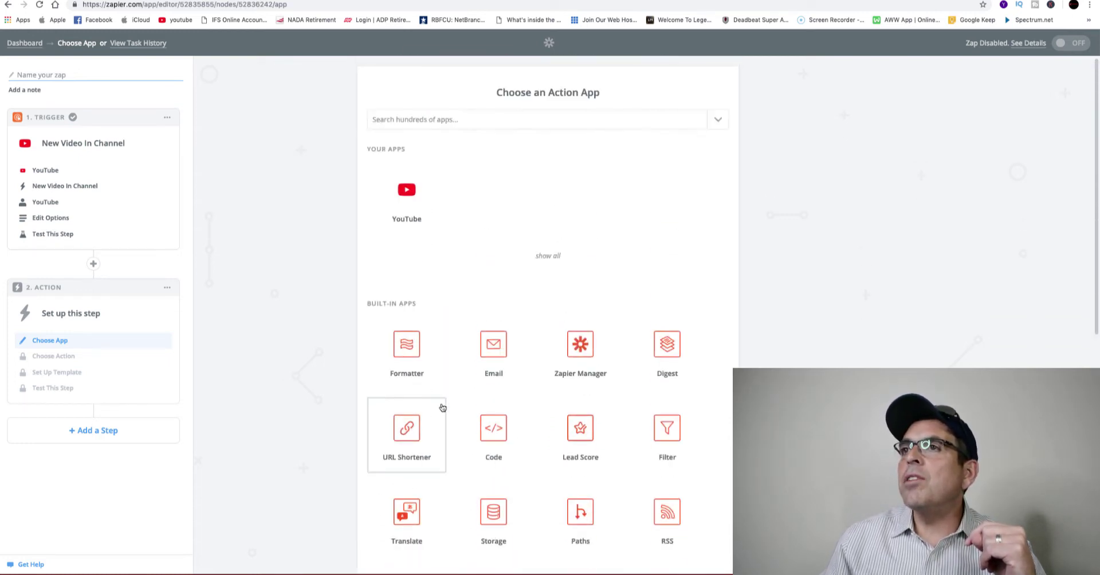
click(720, 122)
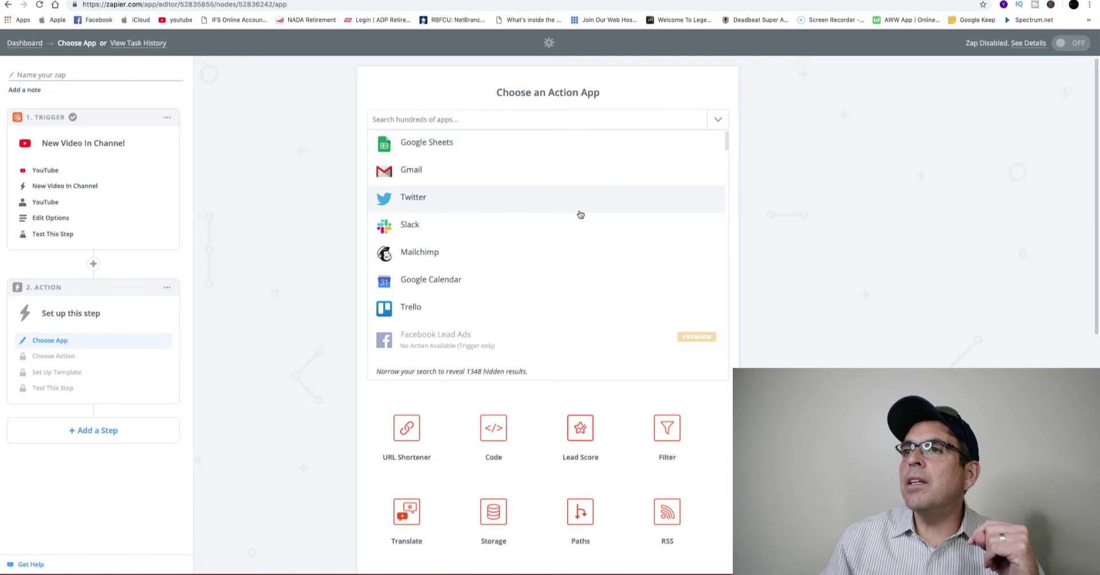
scroll(545, 202, down, 4)
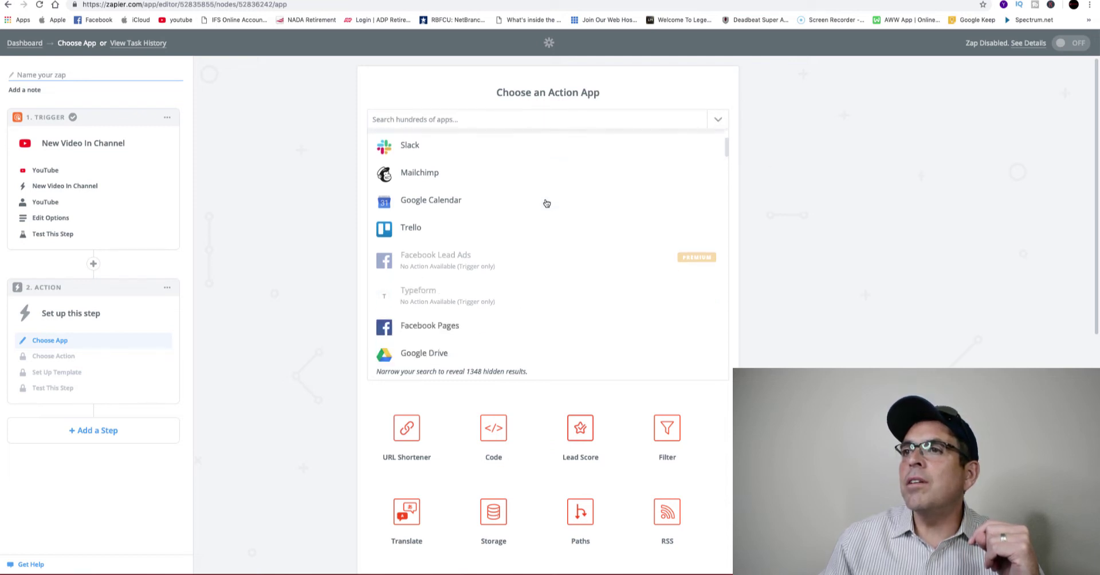
scroll(546, 203, down, 5)
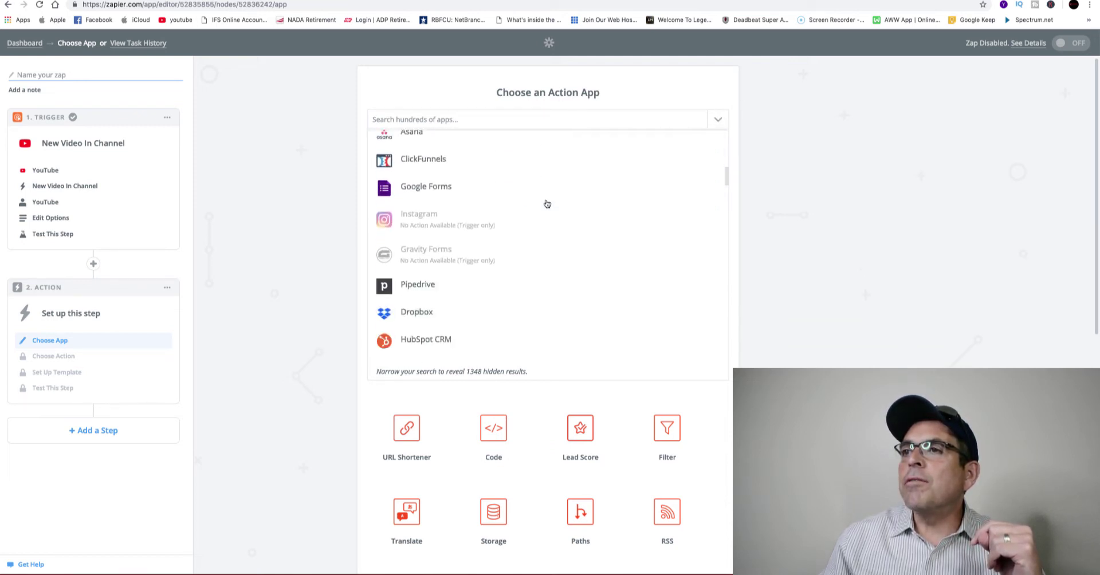
scroll(545, 203, down, 6)
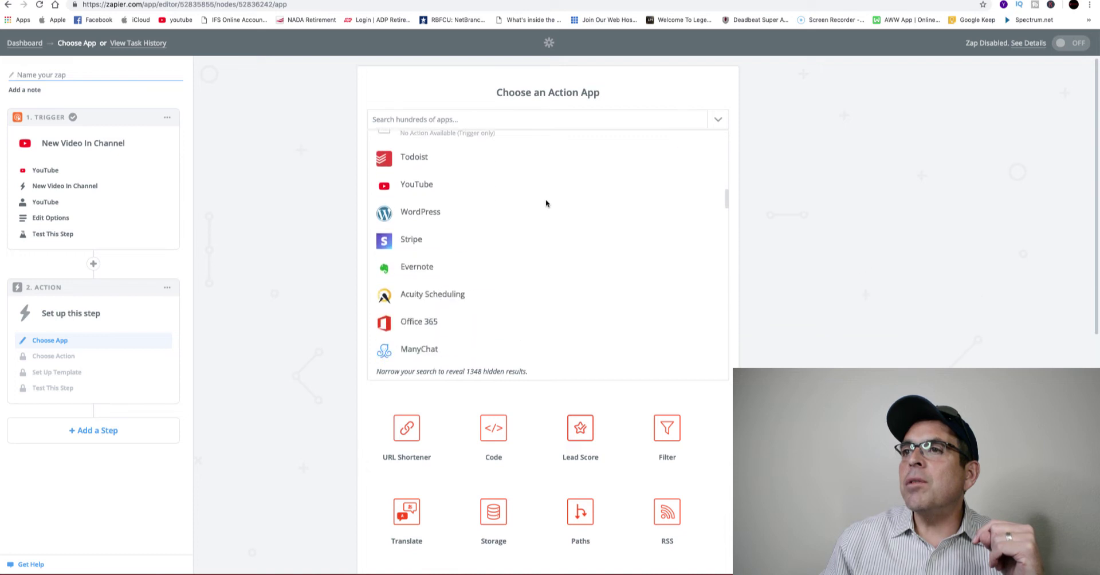
scroll(546, 205, down, 5)
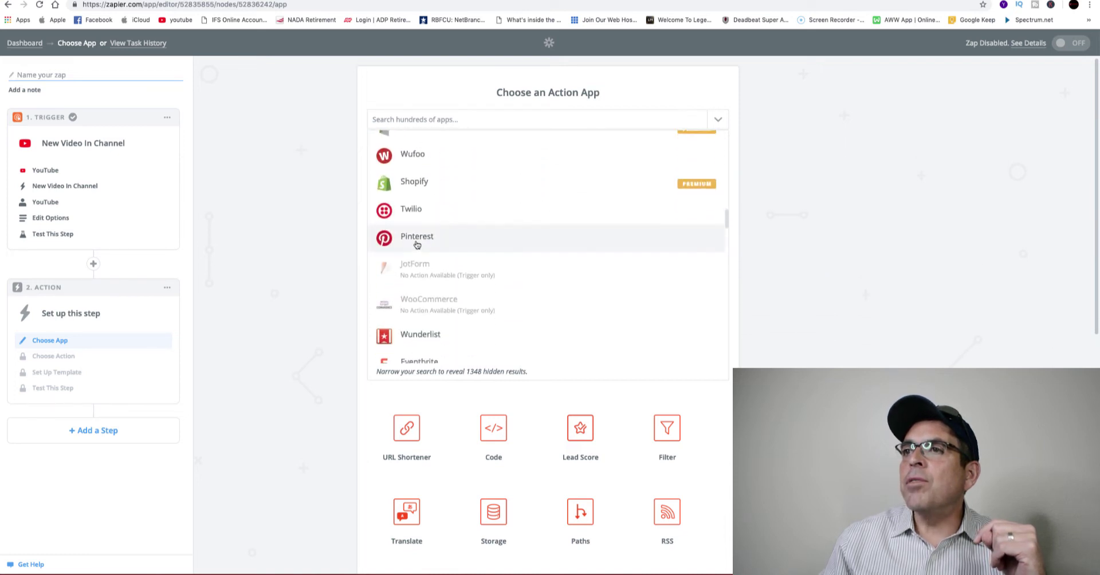
click(418, 240)
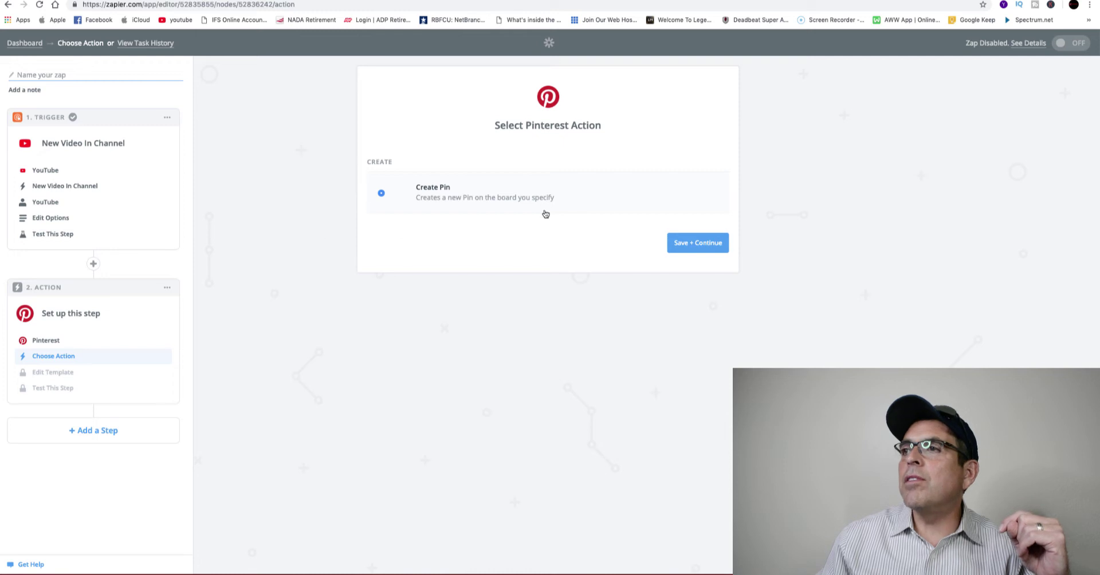
click(699, 239)
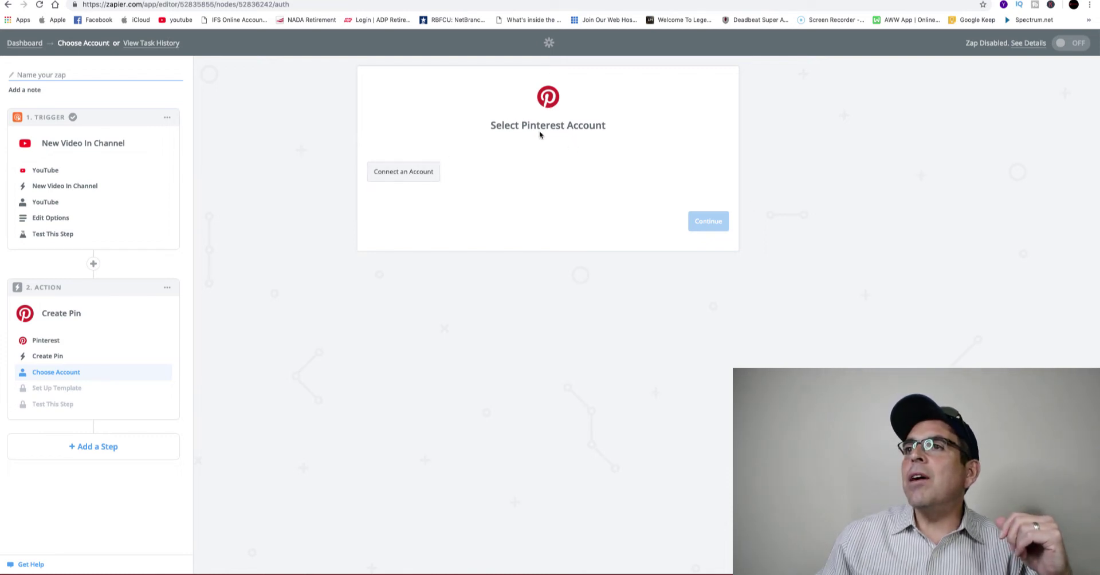
- Connect a Pinterest account to the action, grant Zapier permission, test the connection and save it
click(427, 174)
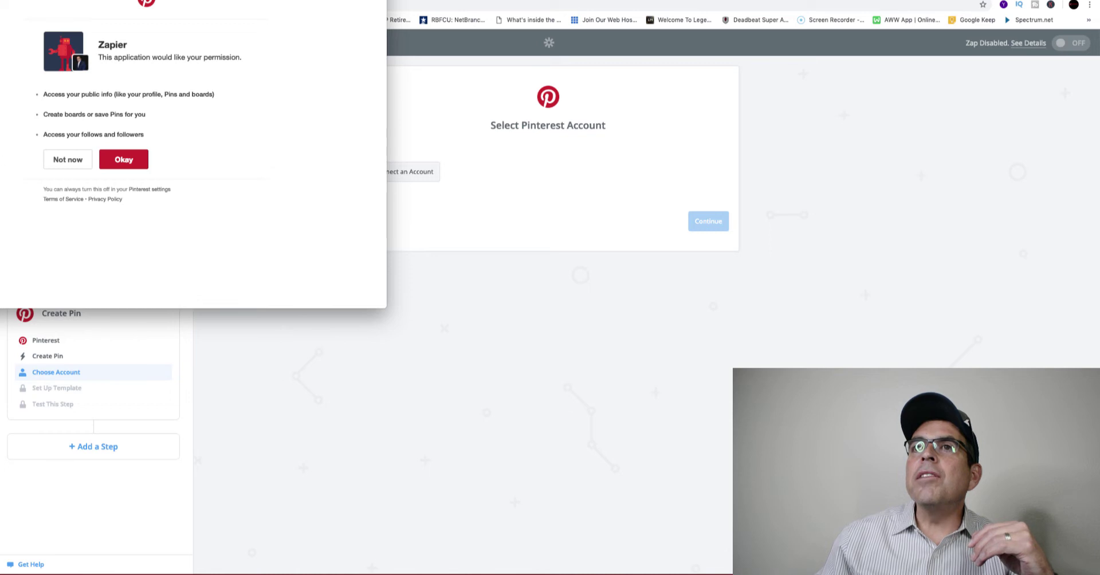
click(124, 160)
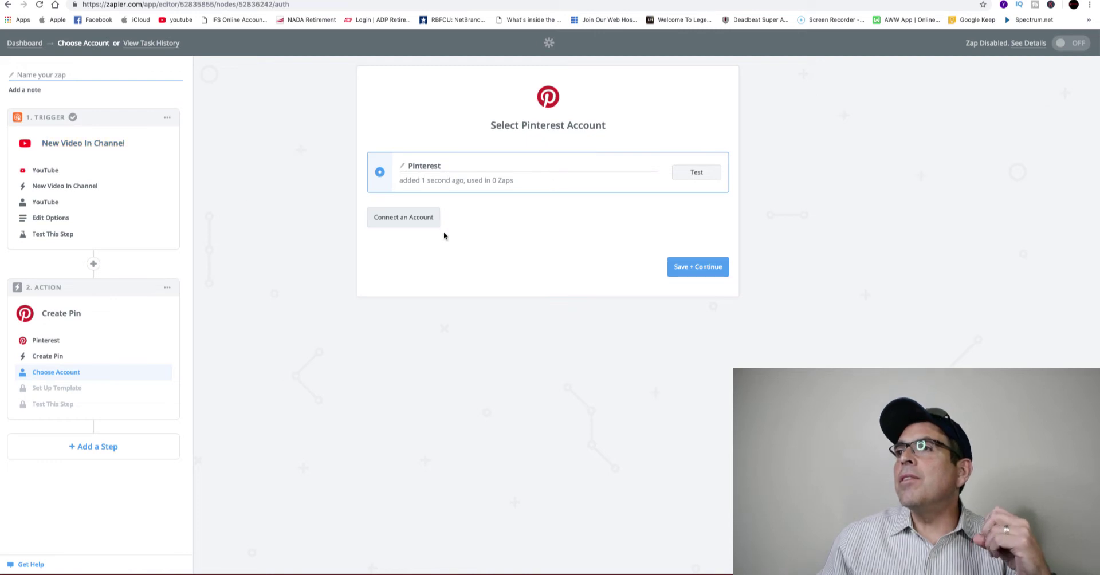
click(698, 173)
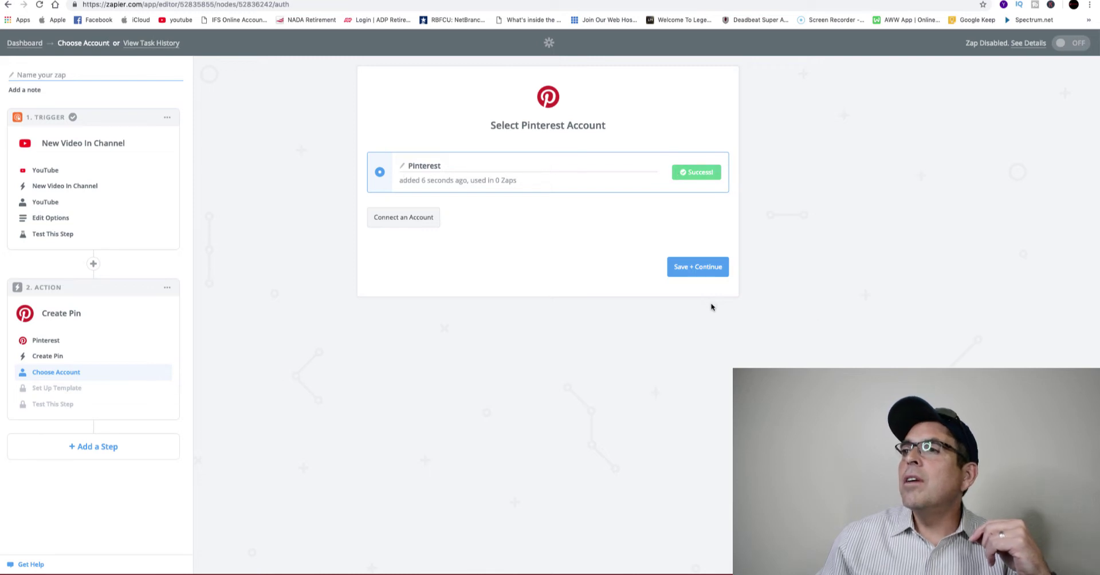
click(700, 271)
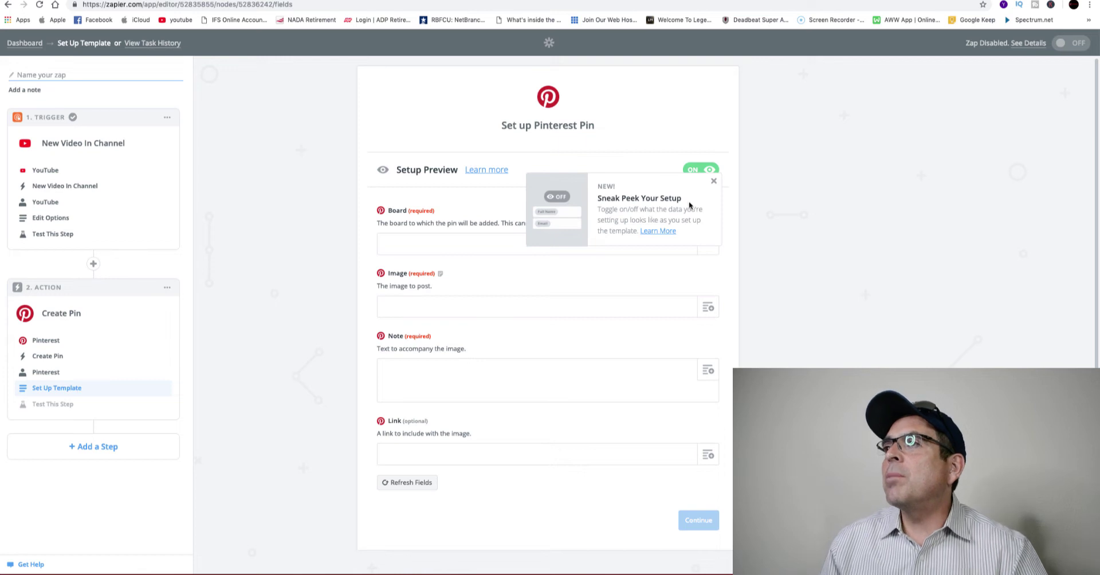
- Dismiss the Sneak Peek Your Setup tip and set the pin's Board to Make Money Online - Passive Income 2019
click(713, 182)
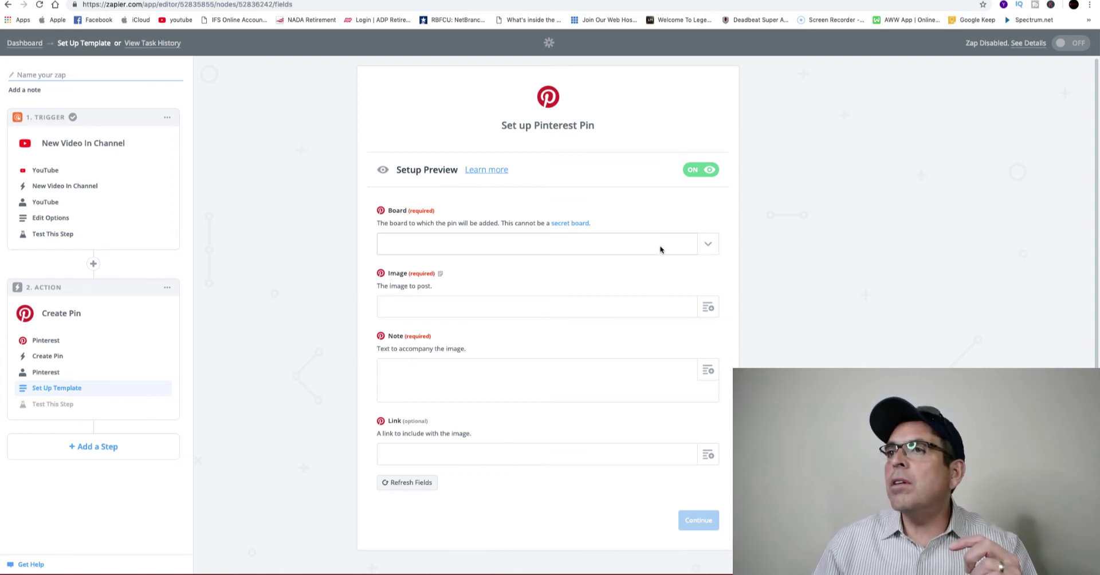
click(708, 245)
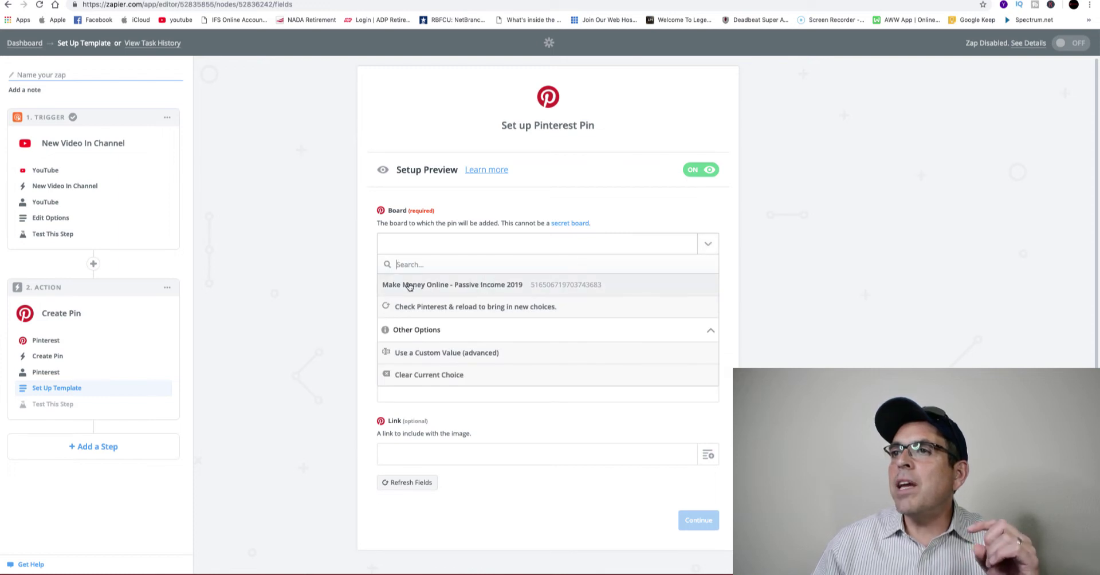
click(494, 286)
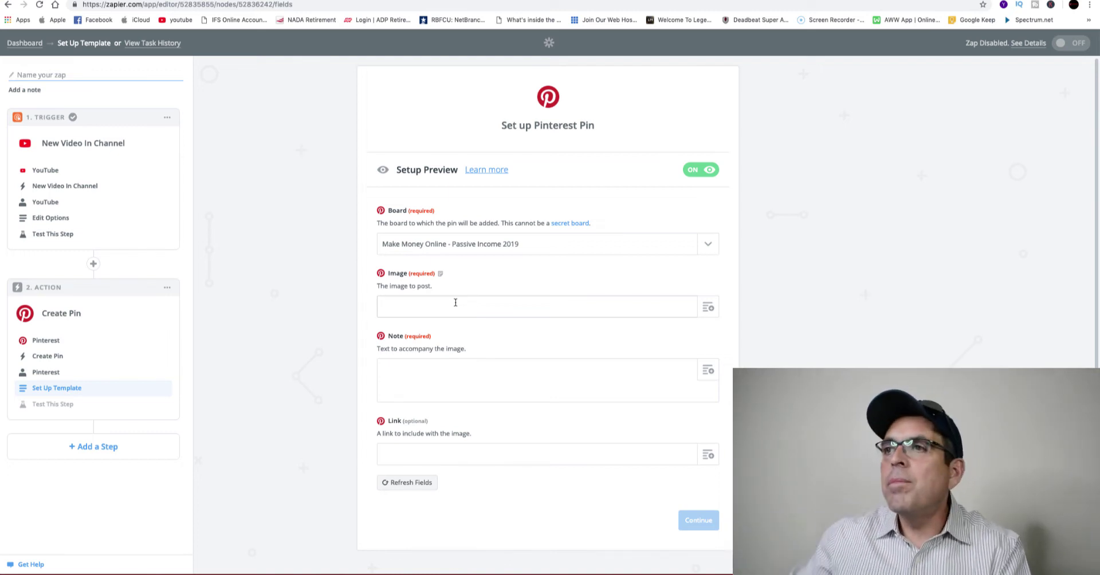
- Map the pin's required Image field to the Thumbnails High URL from the New Video In Channel trigger
click(708, 307)
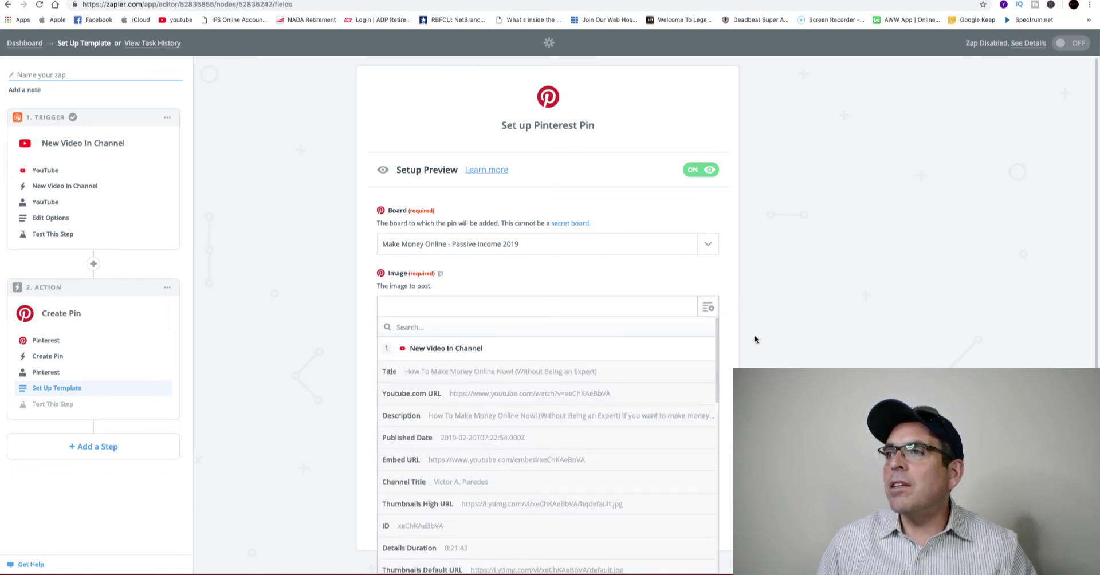
scroll(755, 337, down, 2)
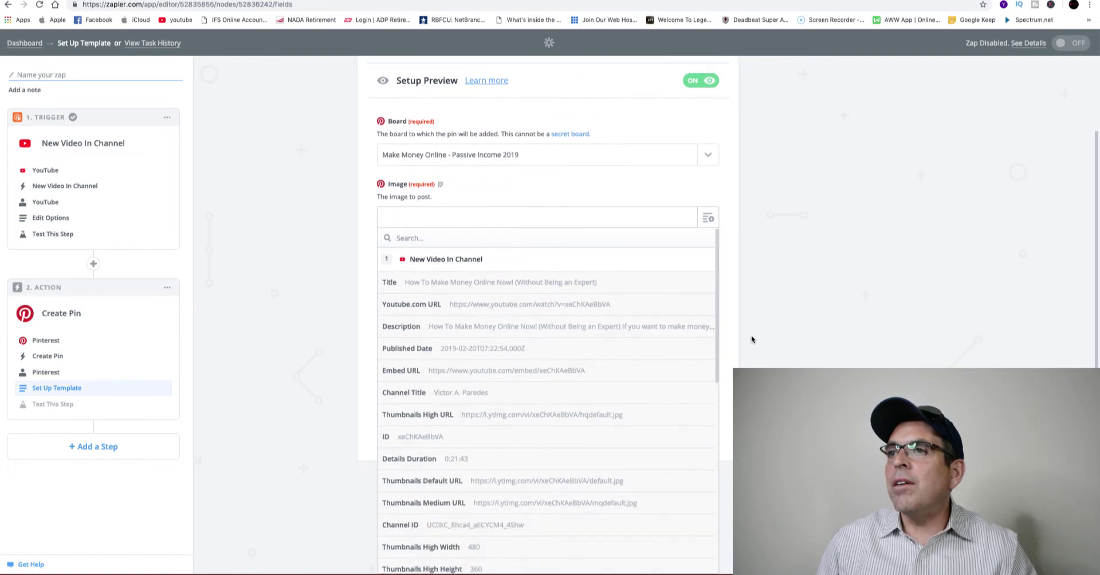
scroll(750, 337, down, 1)
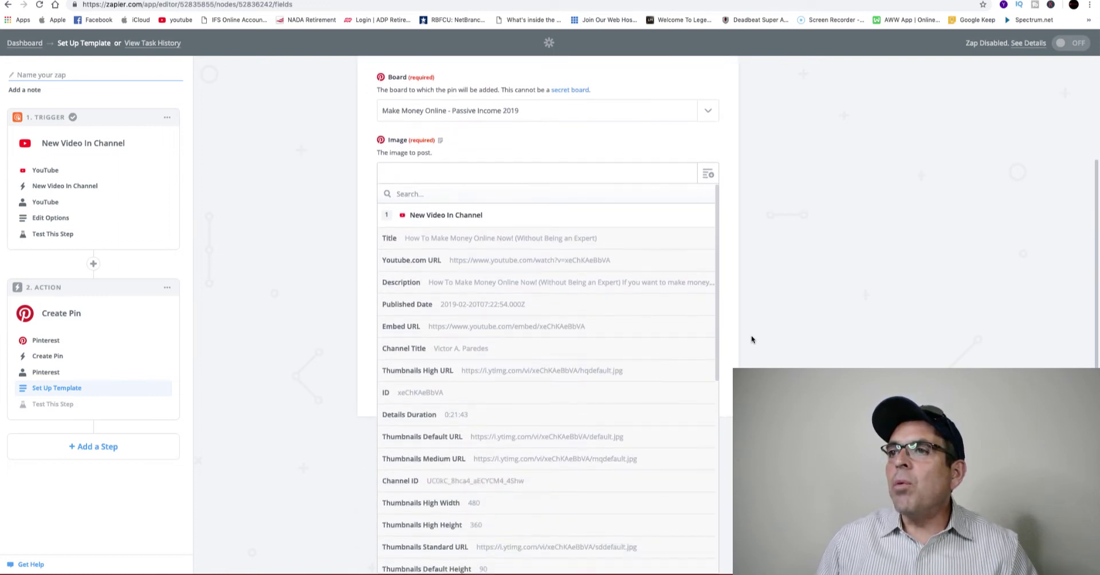
scroll(751, 335, down, 1)
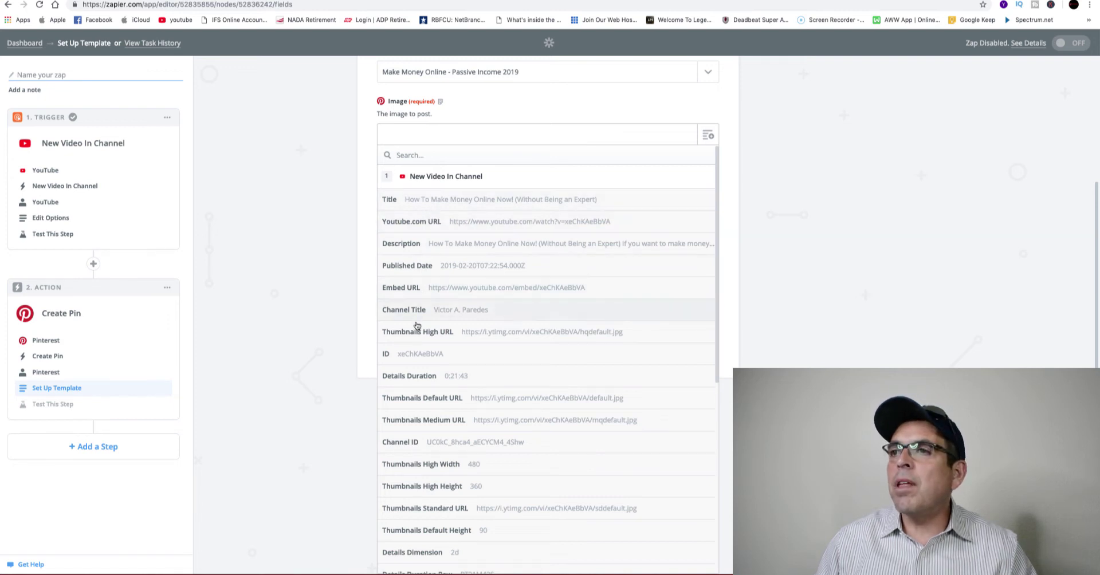
click(525, 337)
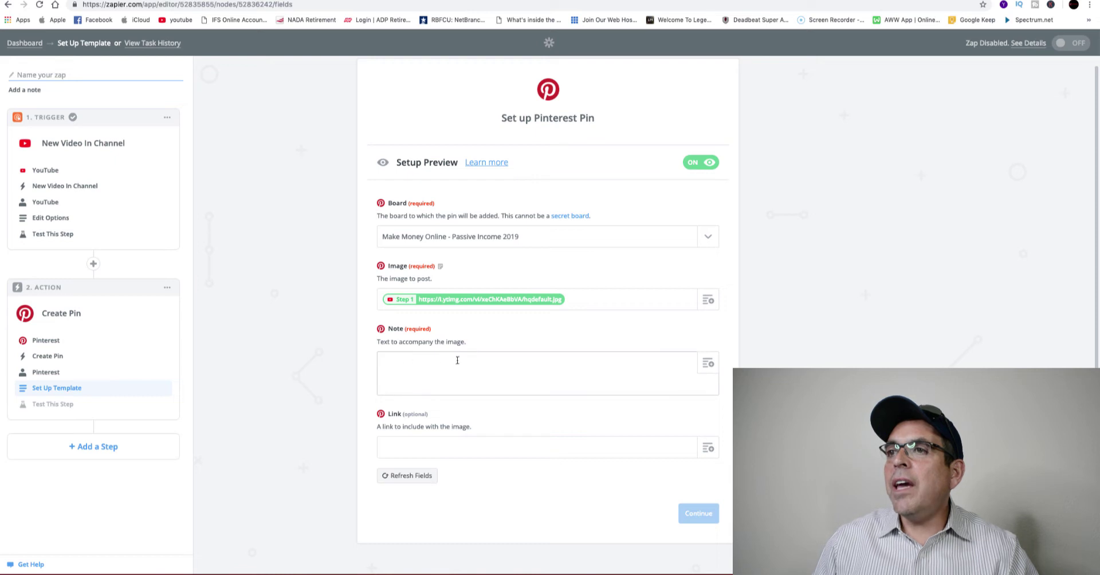
- Map the pin's required Note field to the video Title from the New Video In Channel trigger
click(707, 365)
scroll(779, 353, down, 4)
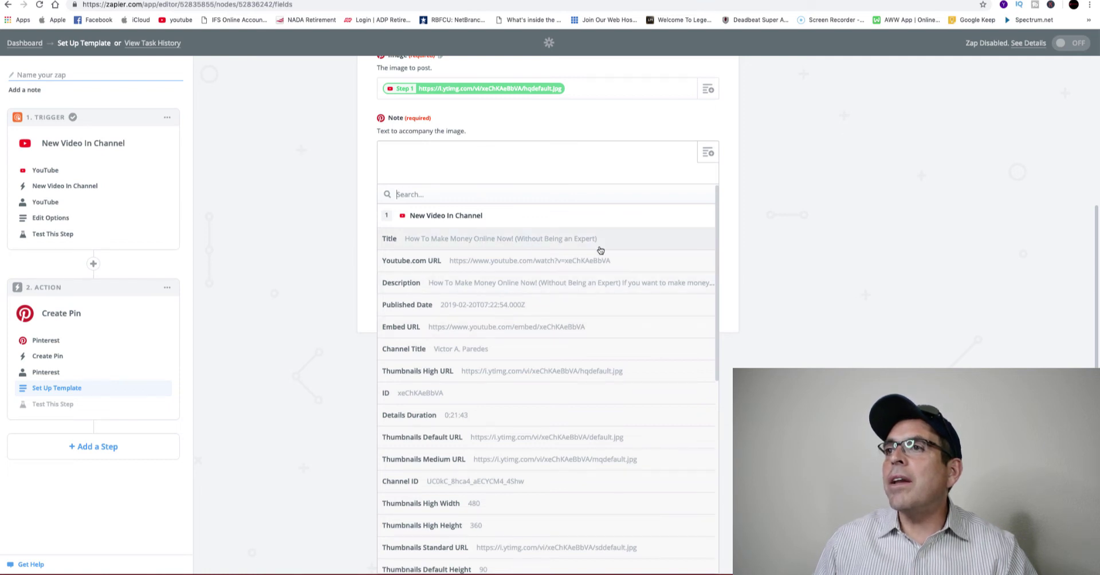
click(489, 239)
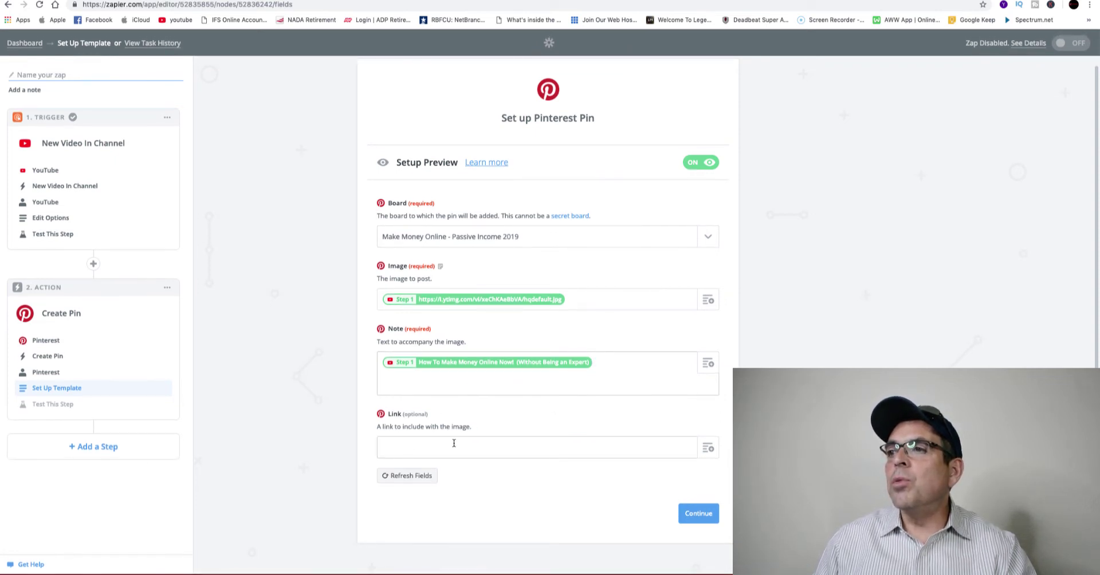
- Map the pin's optional Link field to the trigger's Youtube.com URL, continue and send the test pin to Pinterest
click(707, 448)
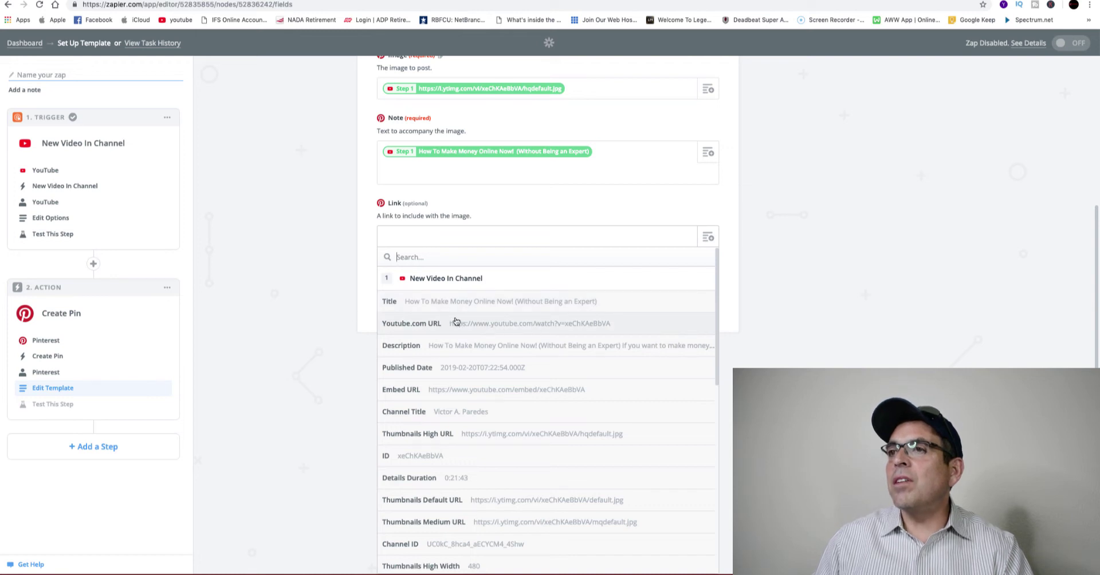
click(530, 324)
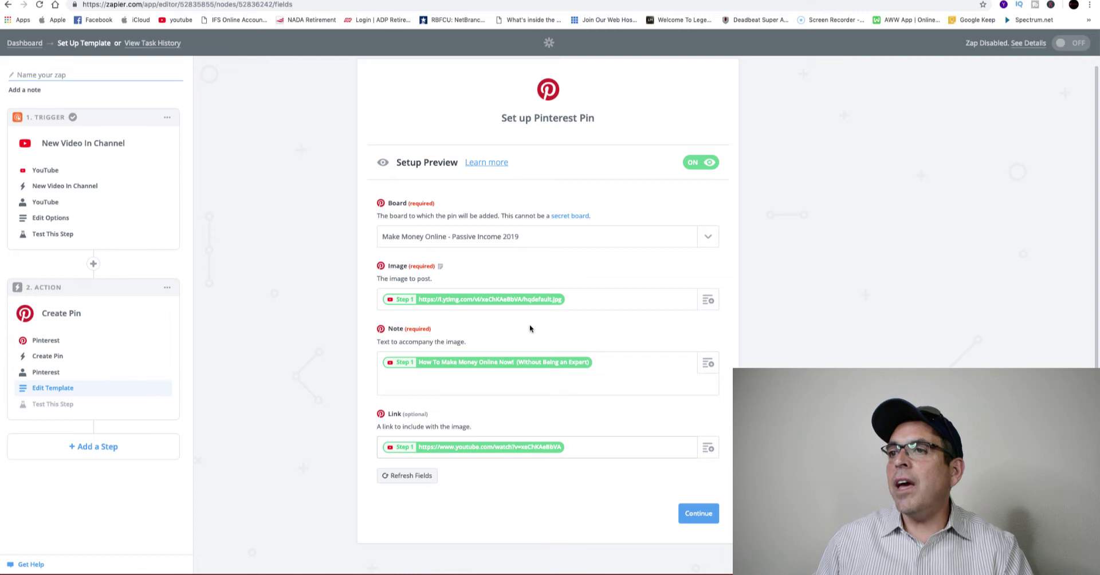
click(698, 514)
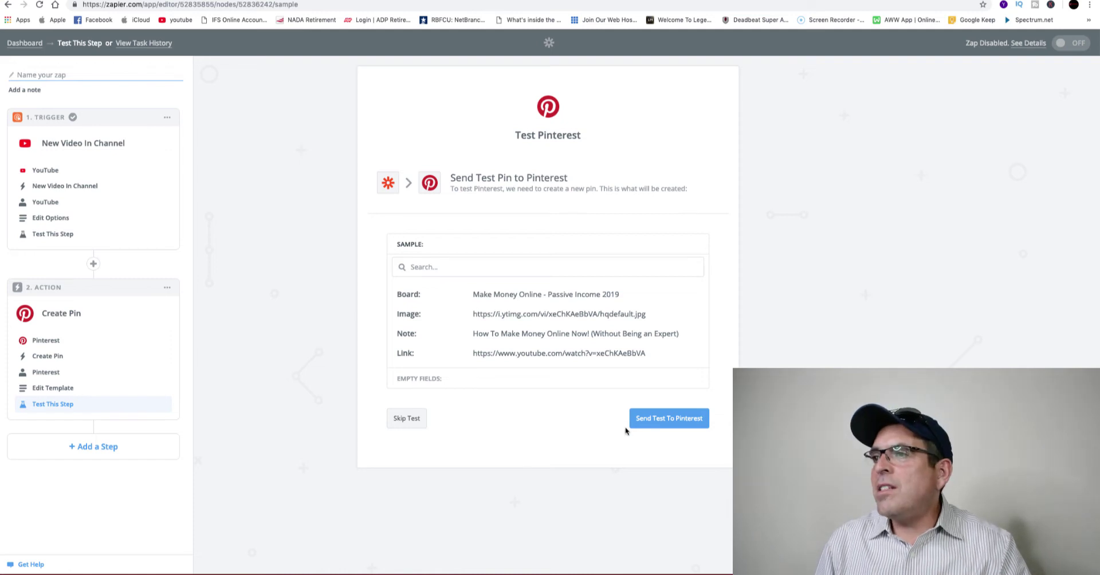
click(674, 418)
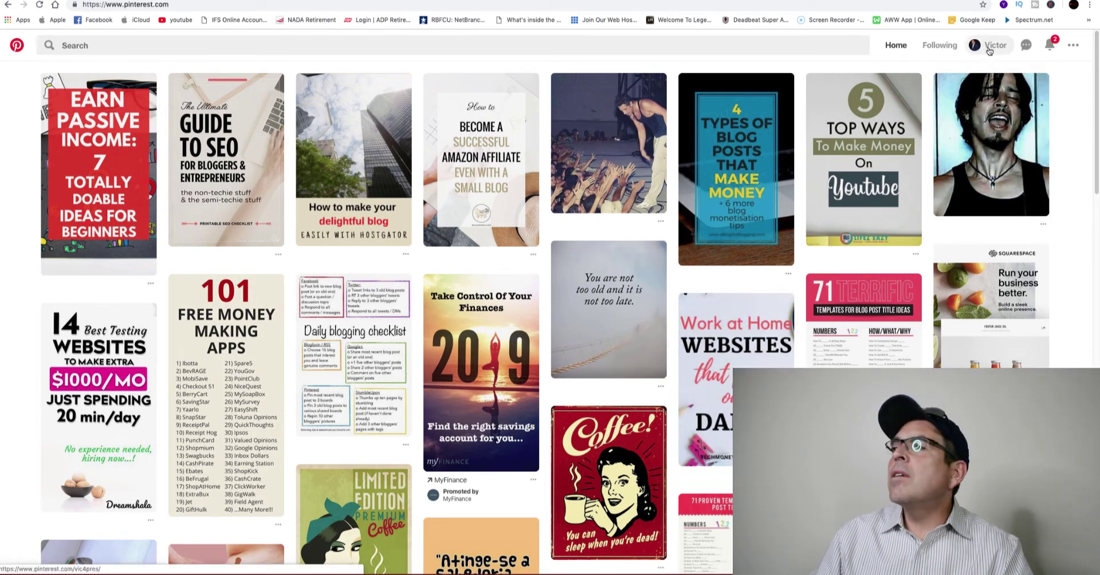
- On Pinterest, open the Make Money Online - Passive Income 2019 board from the profile and dismiss the more-ideas prompt
click(990, 49)
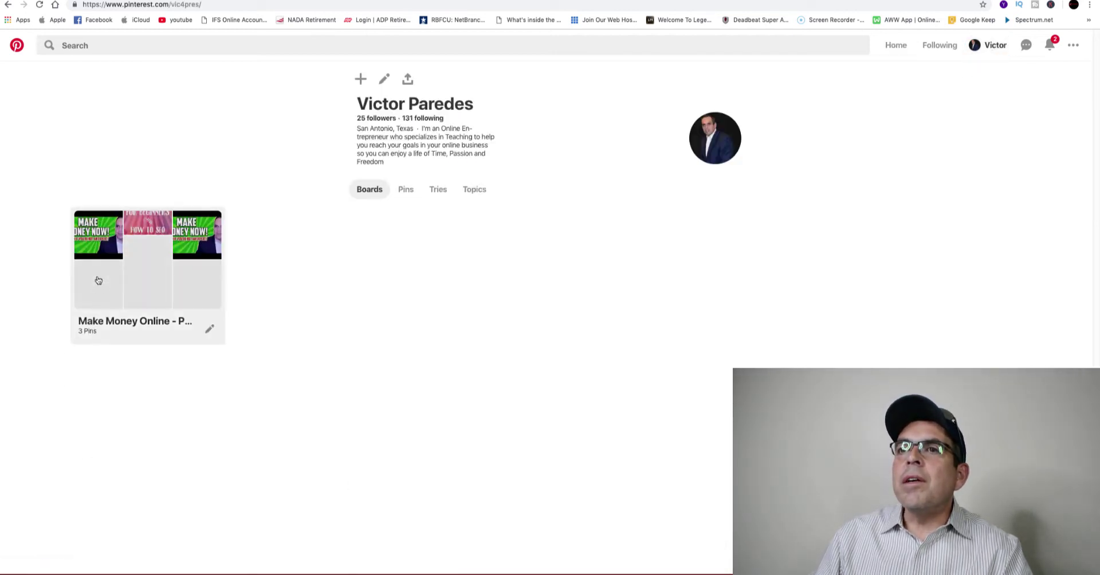
click(97, 313)
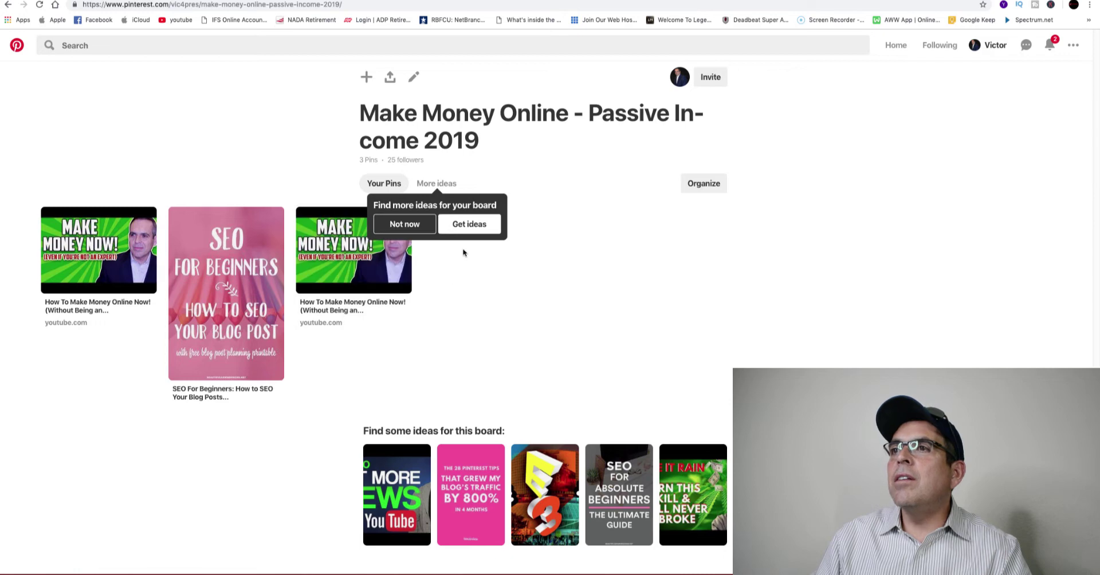
click(515, 223)
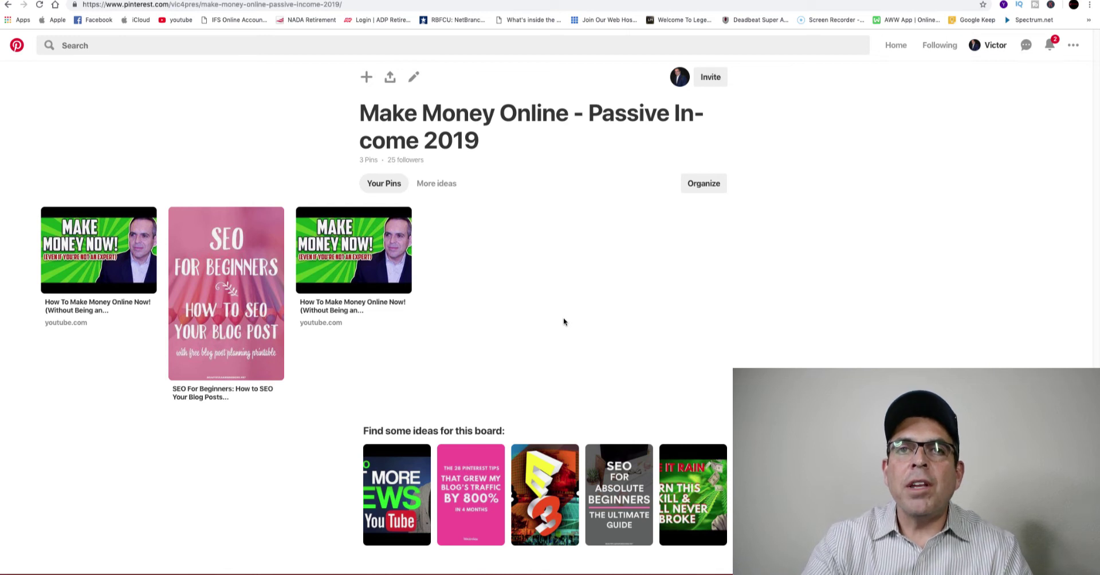
- Check the board's third pin by following its youtube.com link, pause the video and return to the Zapier test page
mouse_move(361, 267)
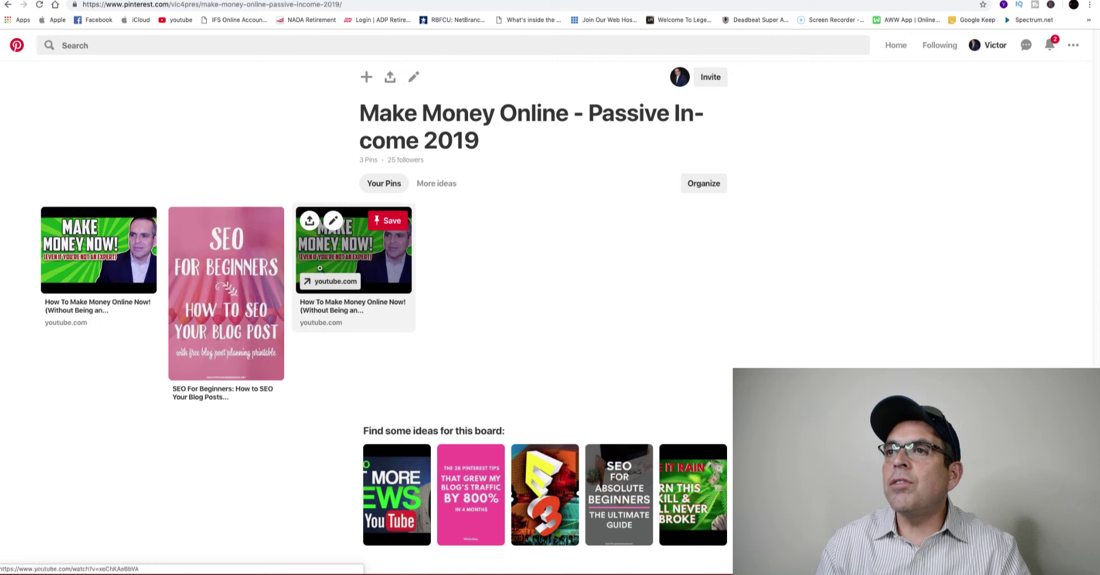
click(341, 279)
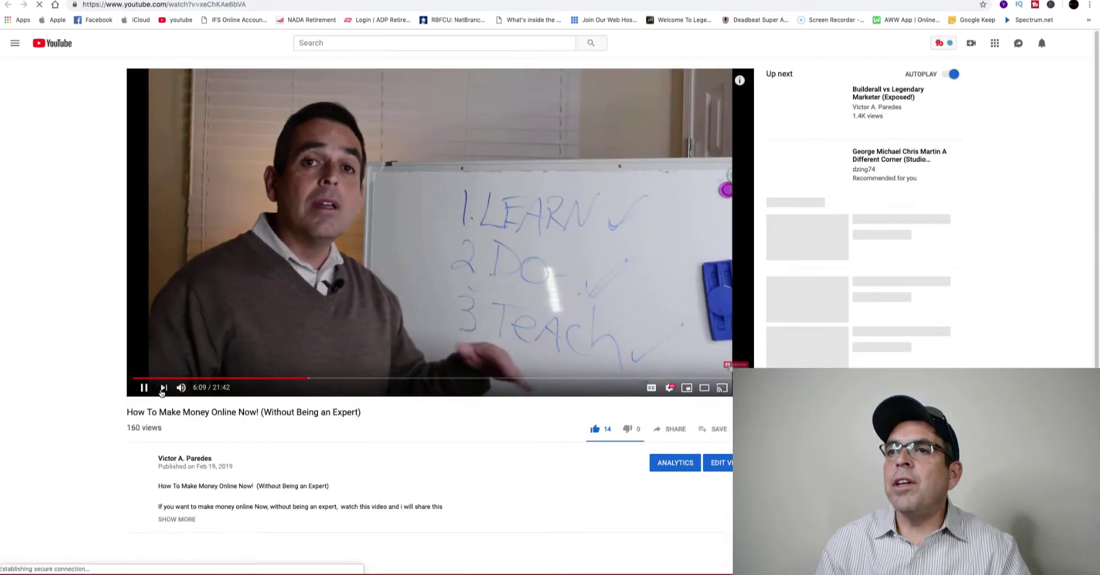
click(144, 388)
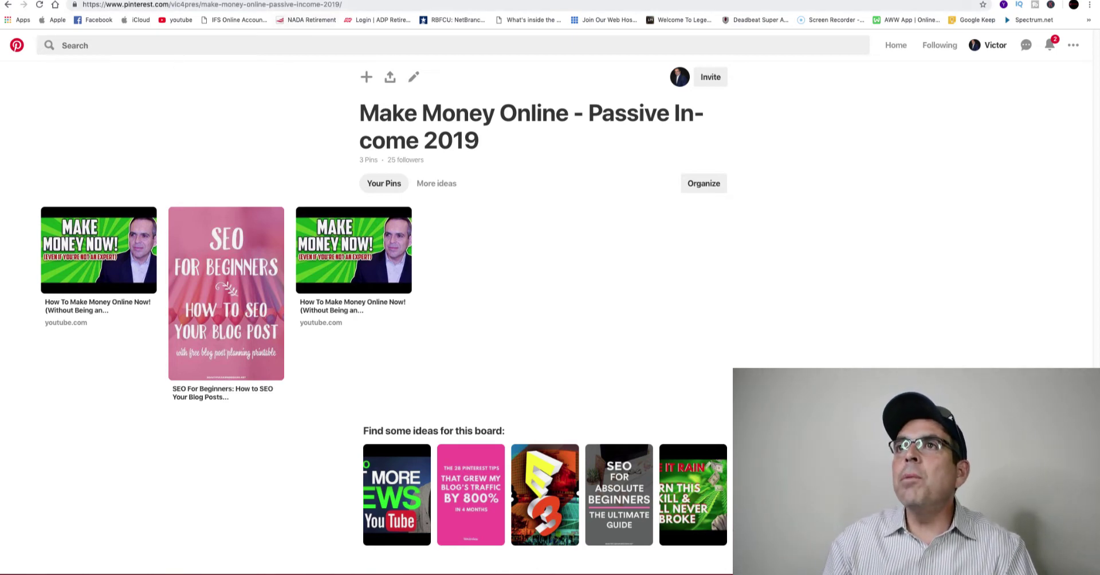
key(ctrl+Tab)
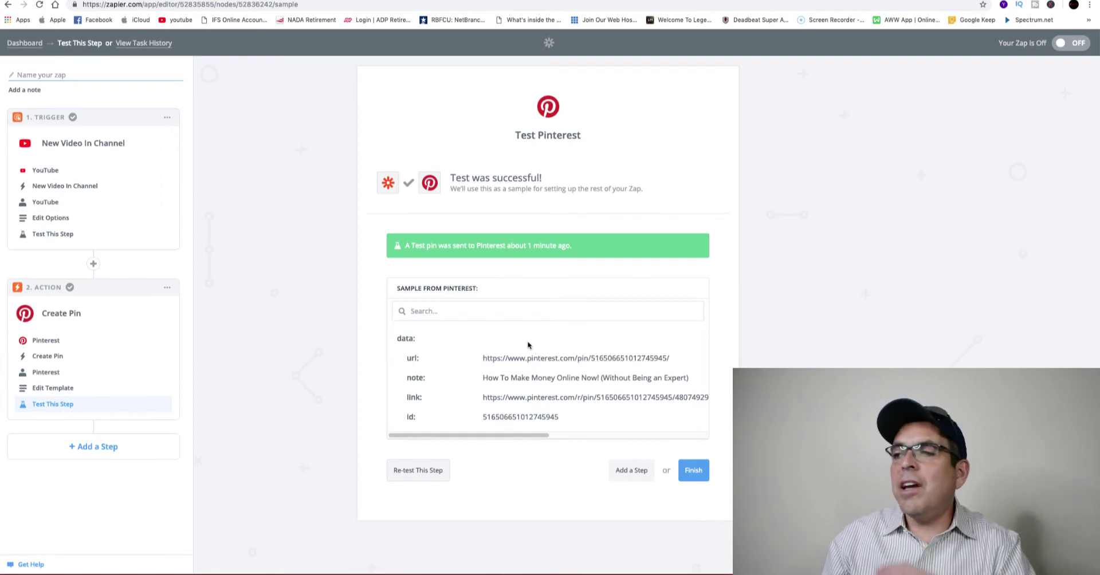
- Finish the Zap, name it Youtube to Pinterest, turn it on and view it on the dashboard
click(693, 471)
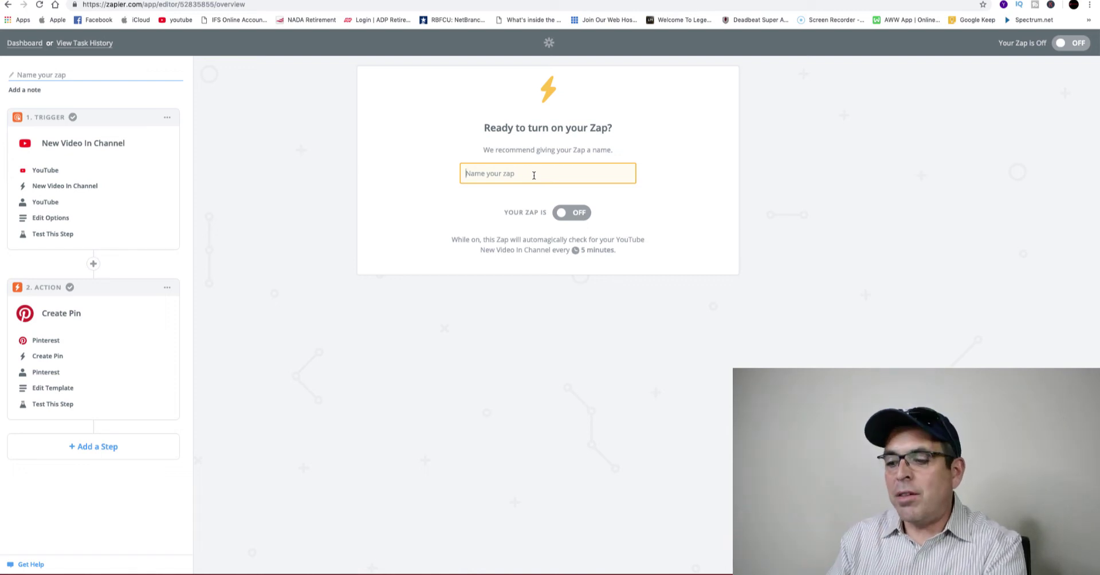
text(Youtube to Pinterest)
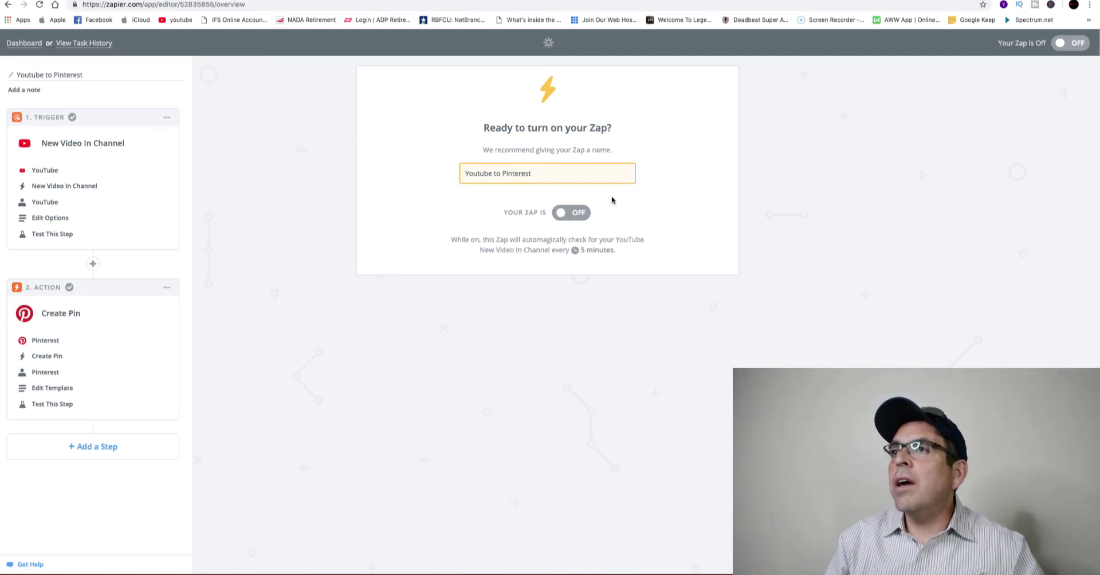
click(573, 215)
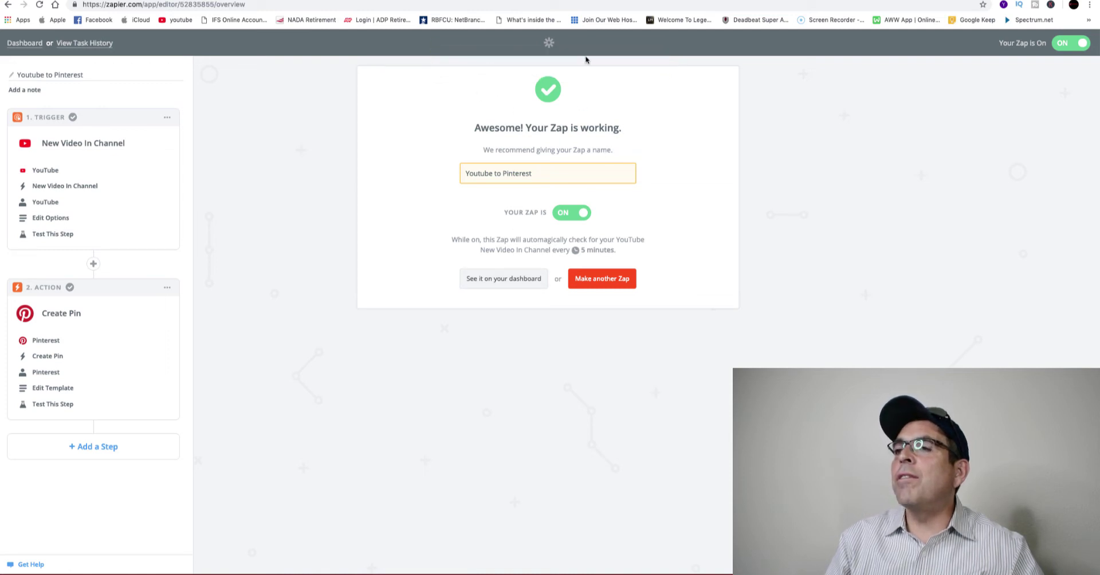
click(519, 285)
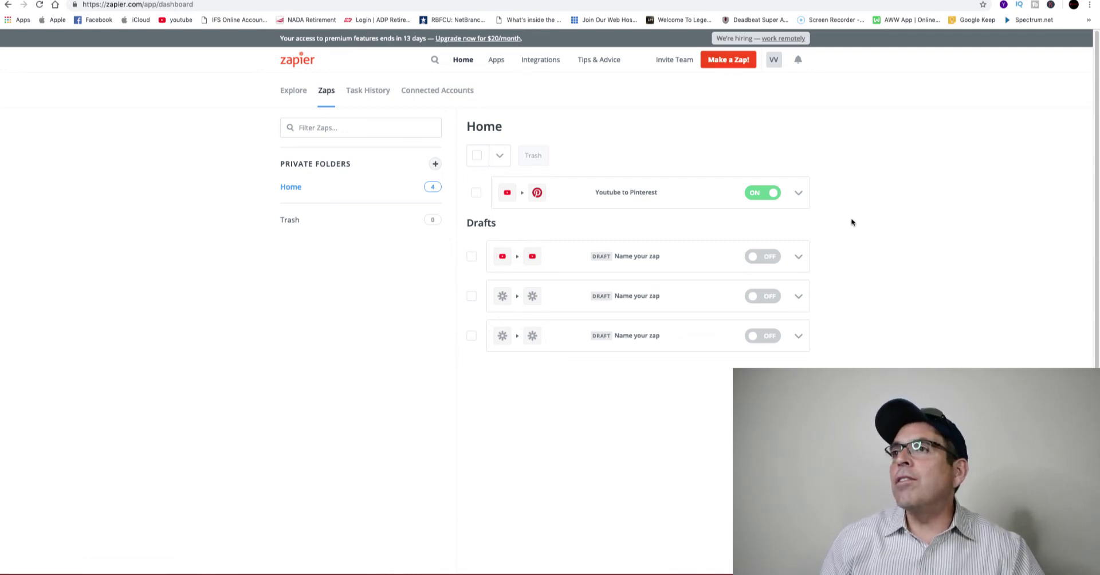
- Start a new Zap with YouTube as the trigger app and New Video In Channel as its trigger
click(731, 65)
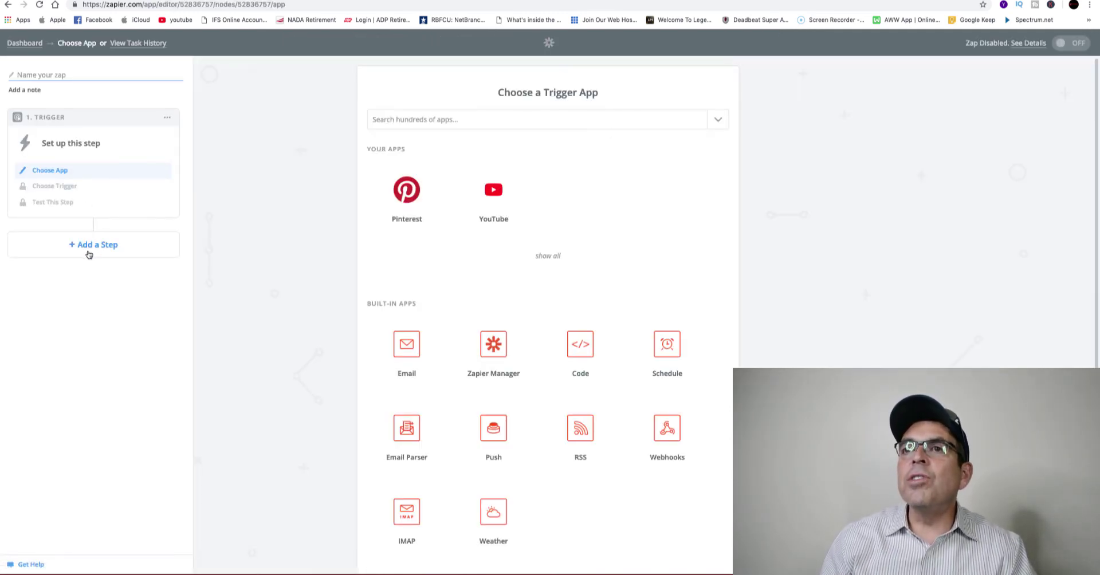
click(553, 119)
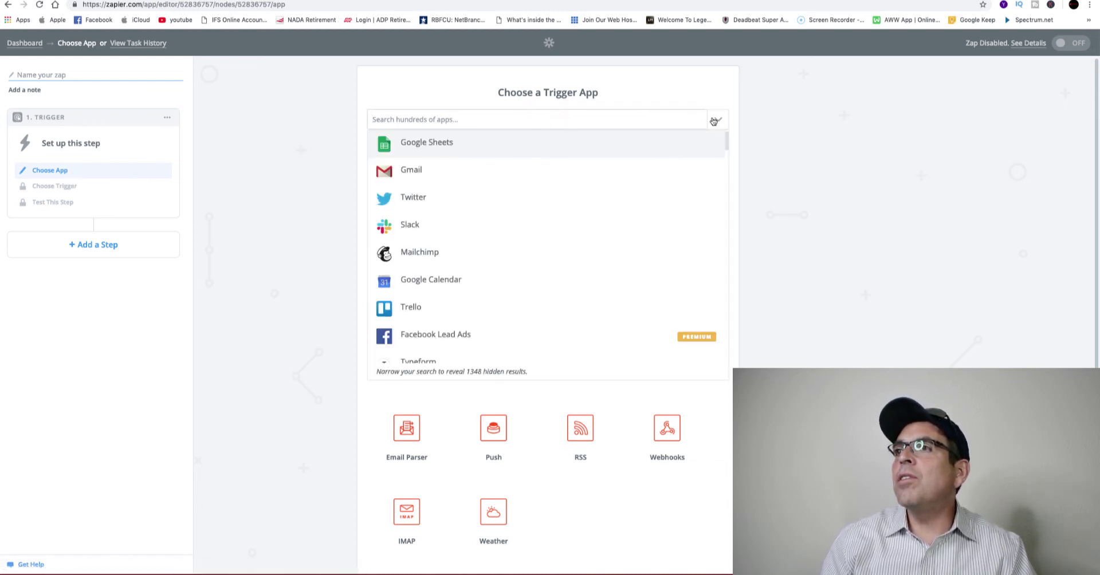
scroll(633, 260, down, 8)
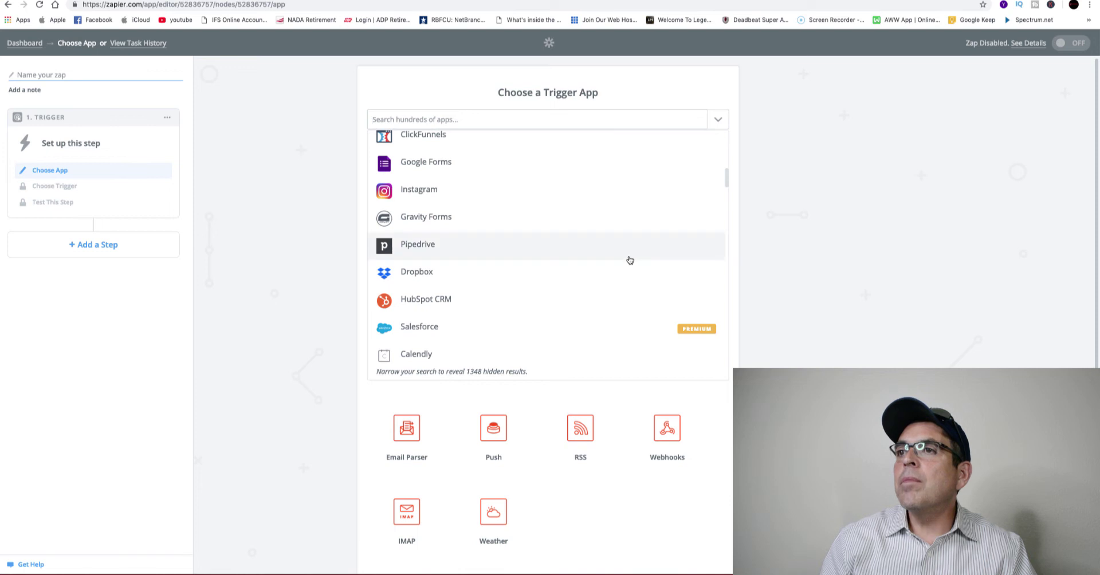
scroll(628, 257, down, 3)
scroll(629, 258, up, 2)
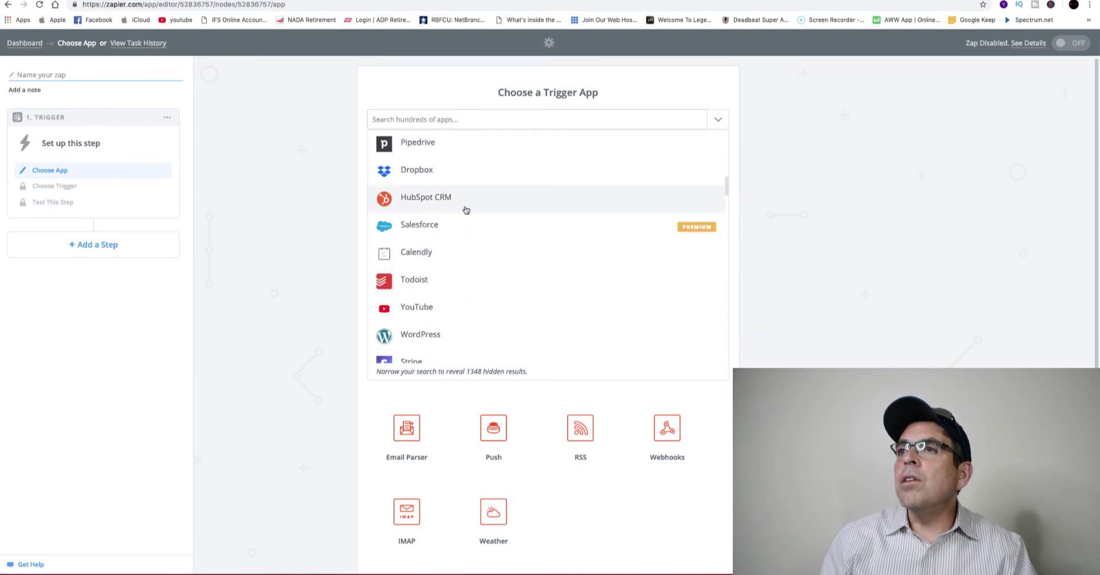
click(417, 309)
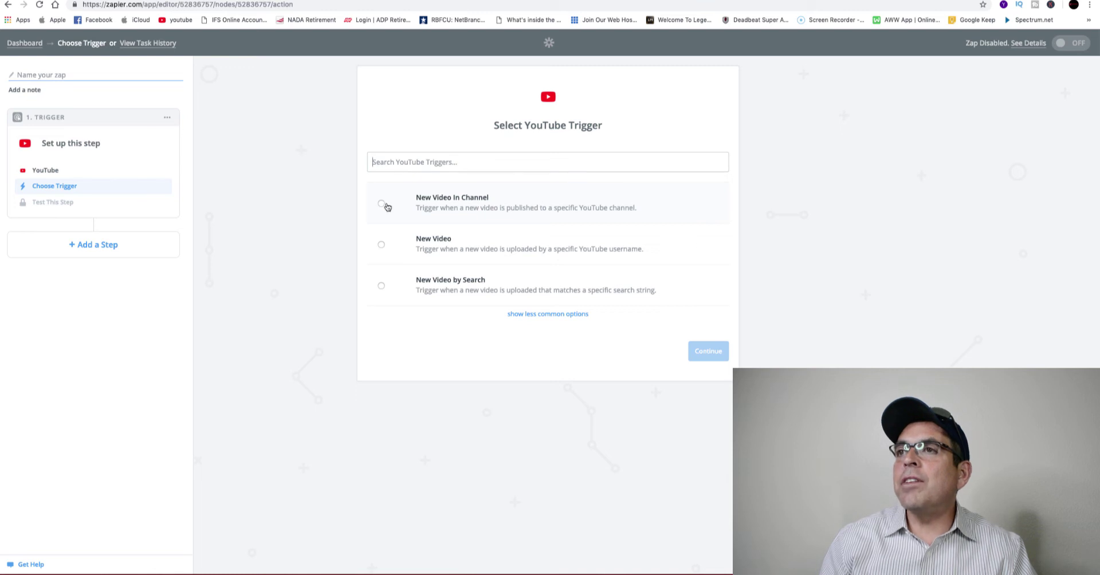
click(382, 203)
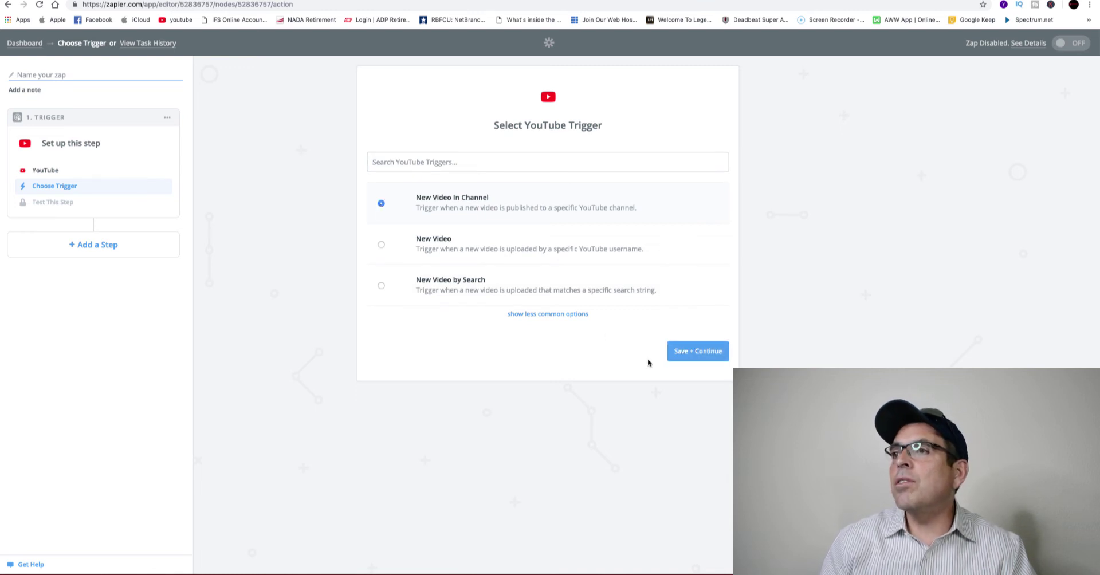
click(696, 349)
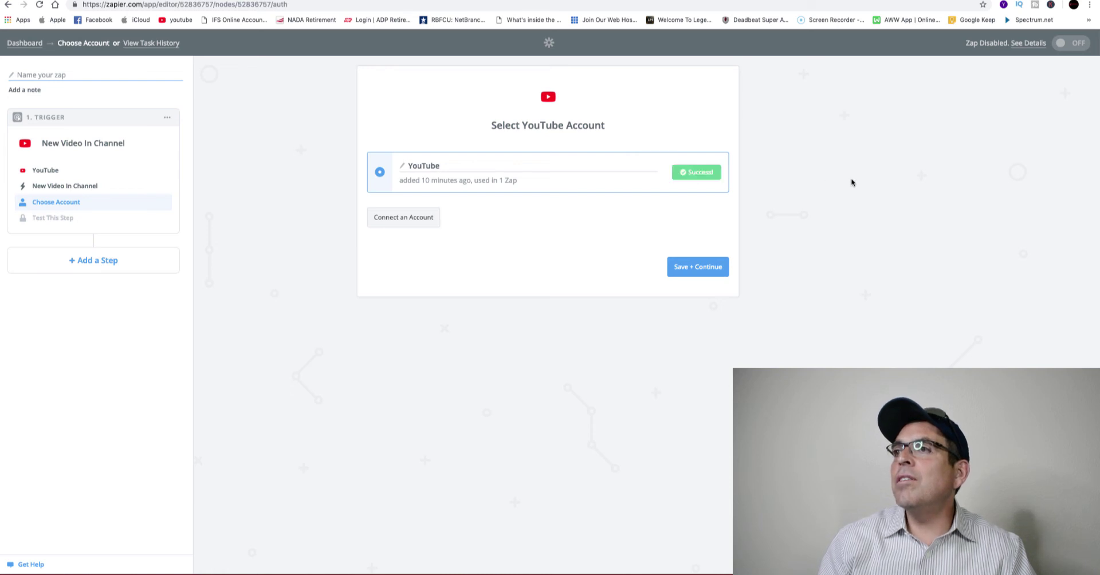
- Keep the connected YouTube account, paste the channel ID into the required Channel field and continue with the Video A sample
click(699, 268)
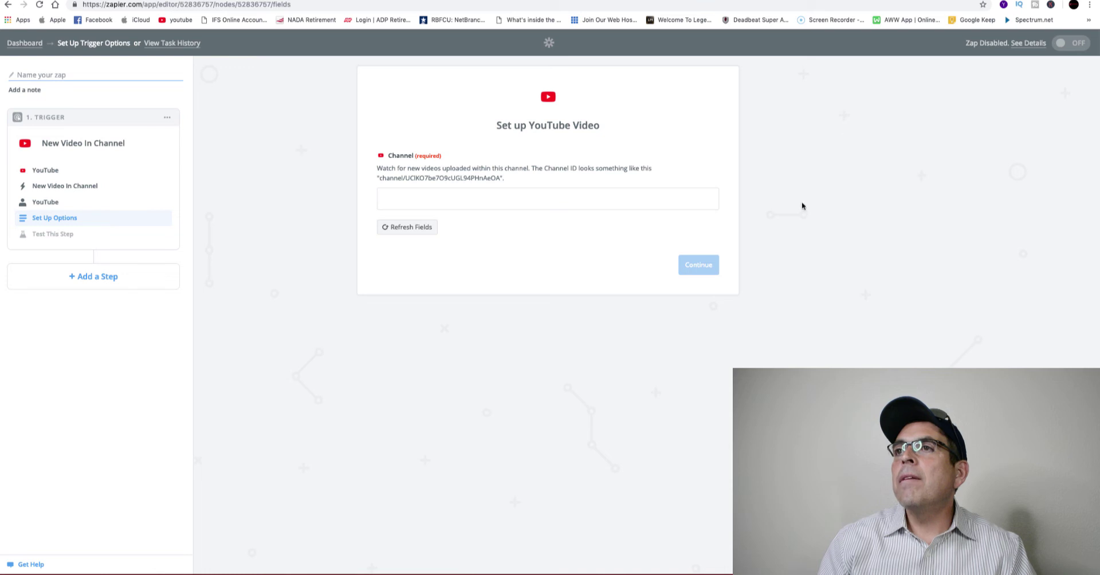
right_click(402, 197)
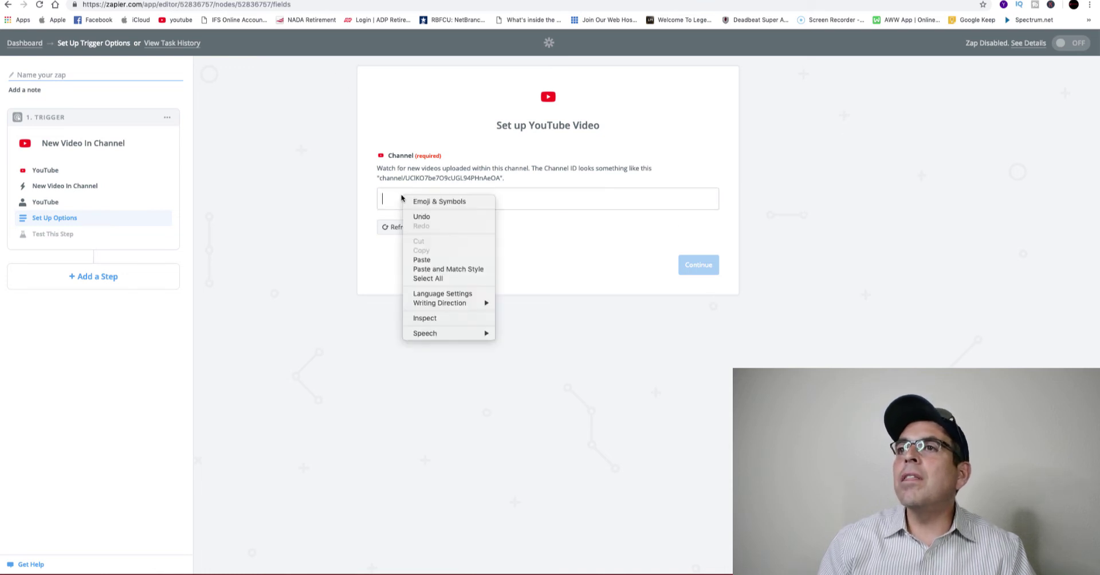
click(440, 261)
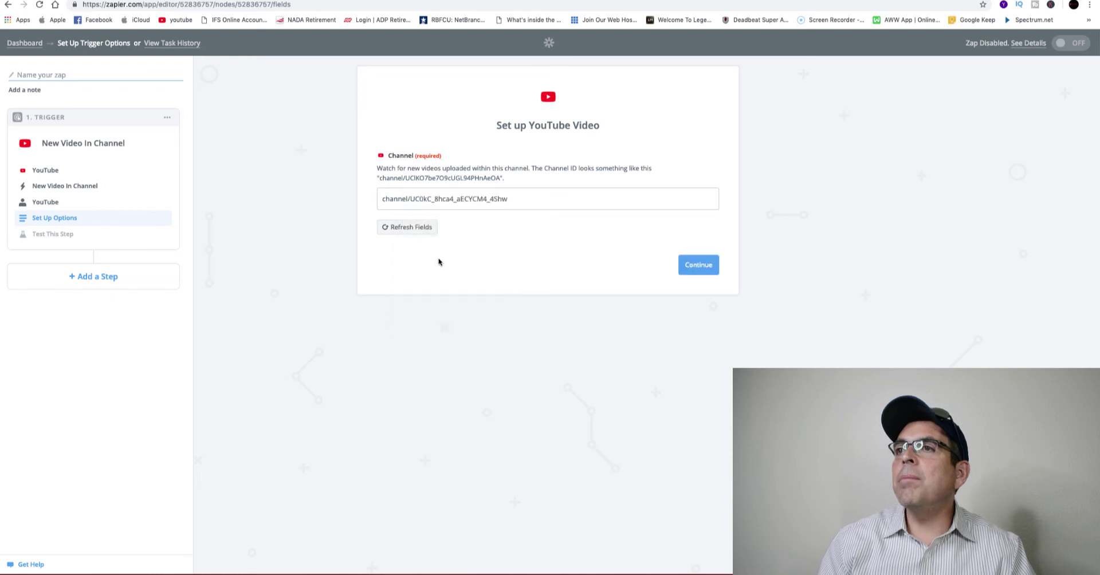
click(695, 266)
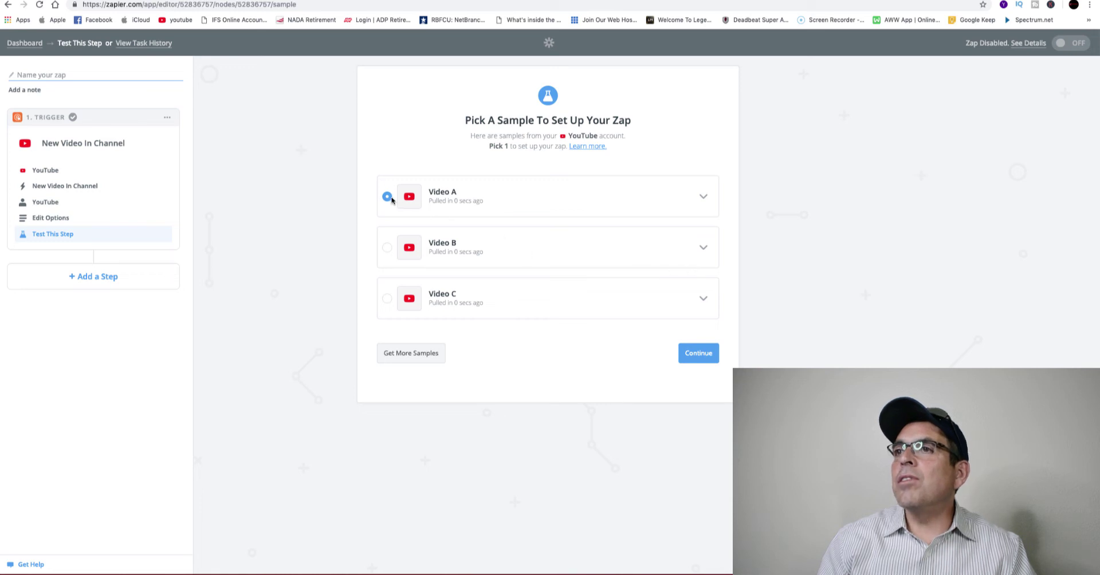
click(702, 355)
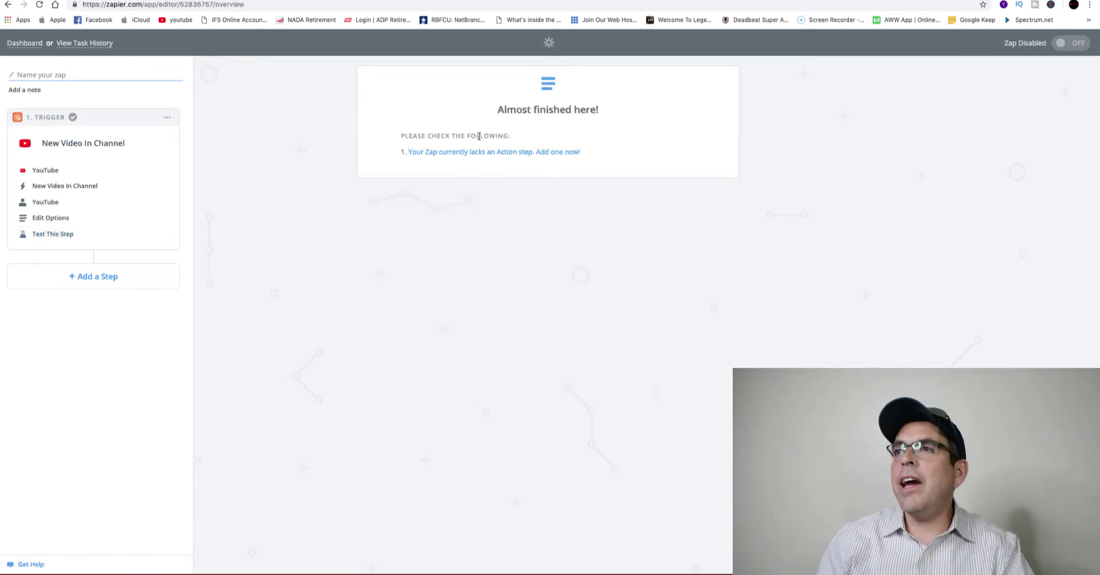
- Add the missing action step with Twitter as the app and Create Image Tweet as the action
click(481, 154)
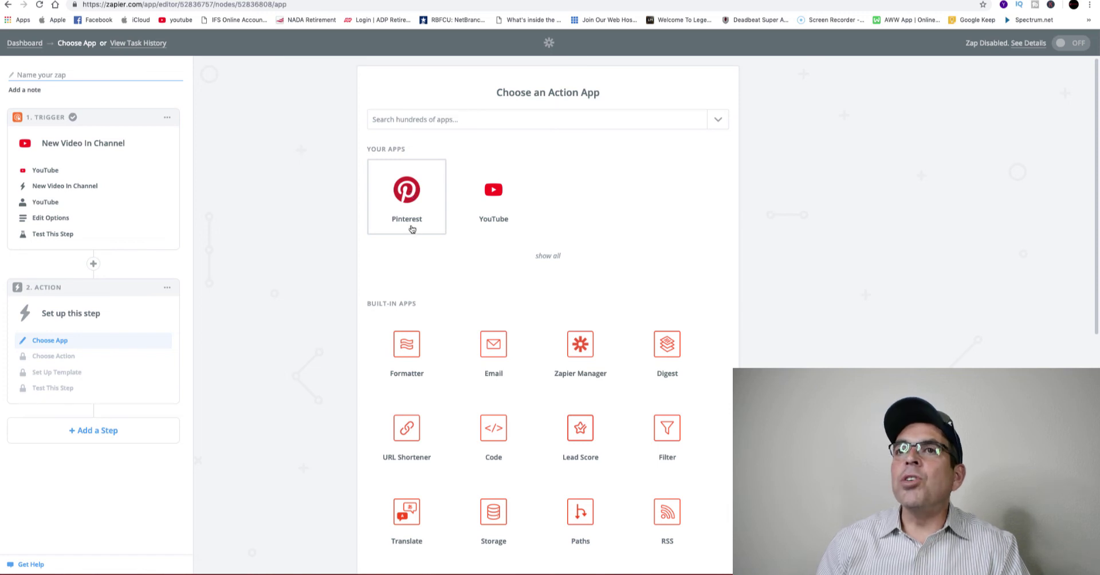
click(720, 122)
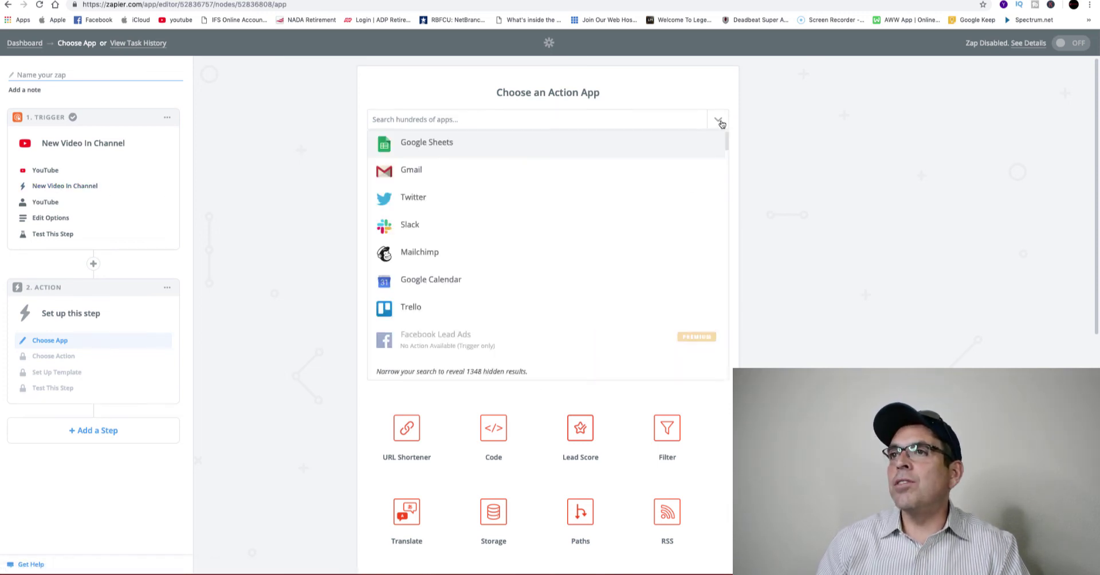
click(443, 202)
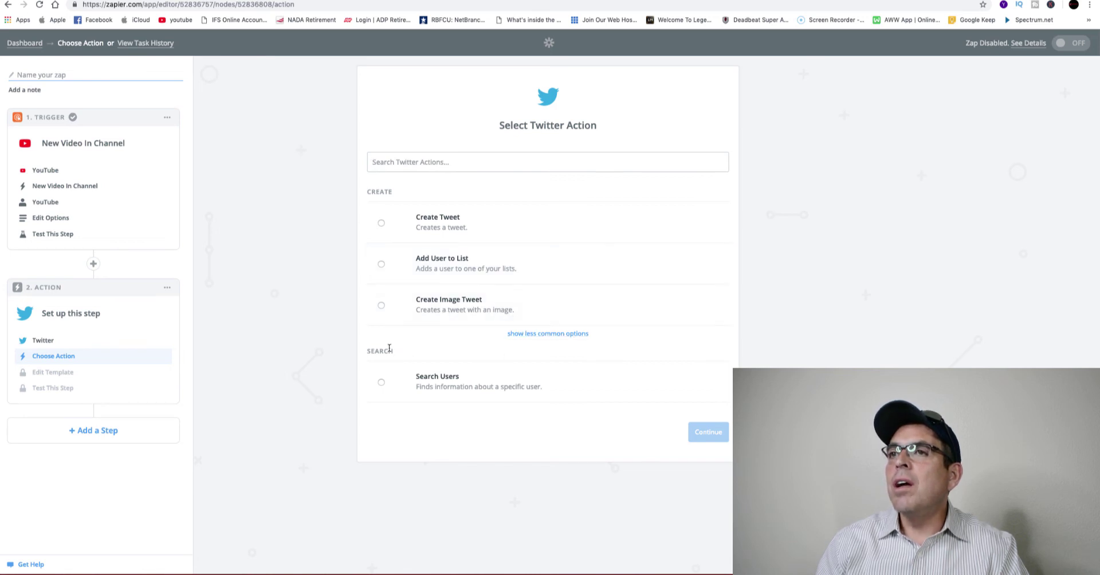
click(382, 306)
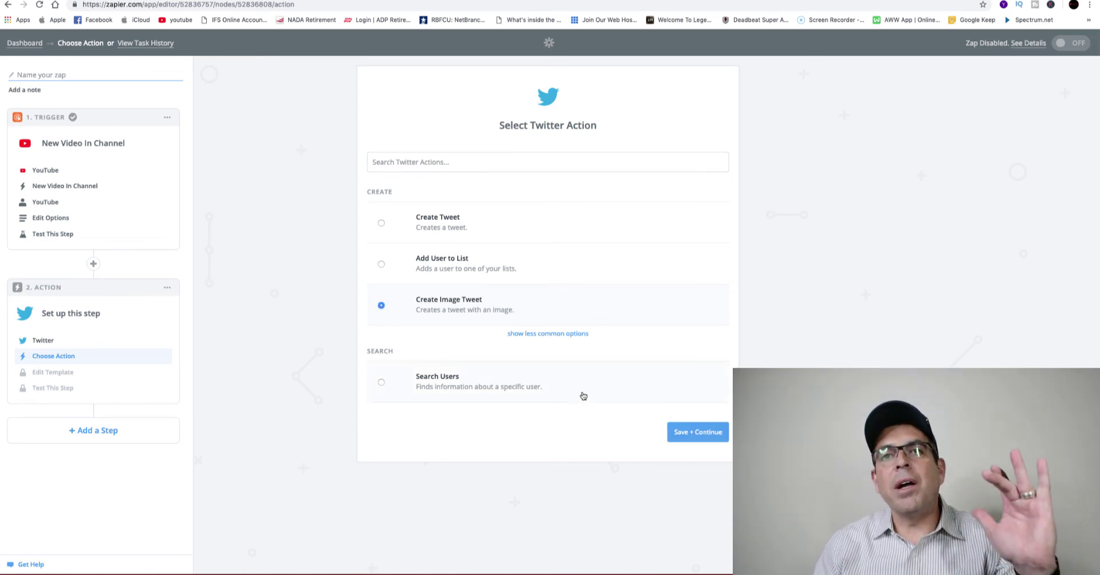
click(696, 432)
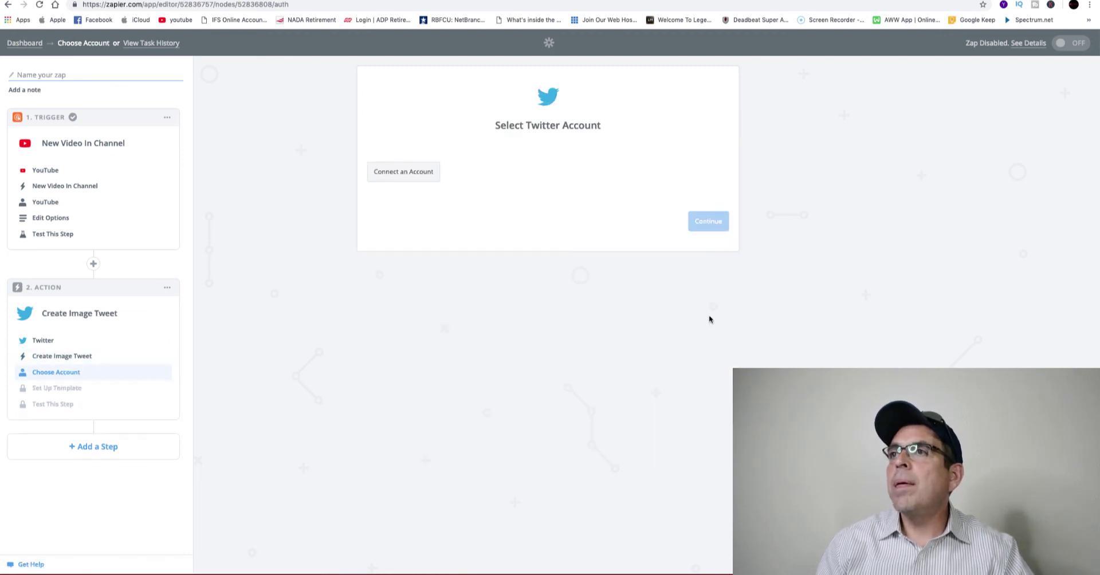
- Connect and authorize the Twitter account with Auto Follow left at Yes, test the connection and continue with it
click(392, 179)
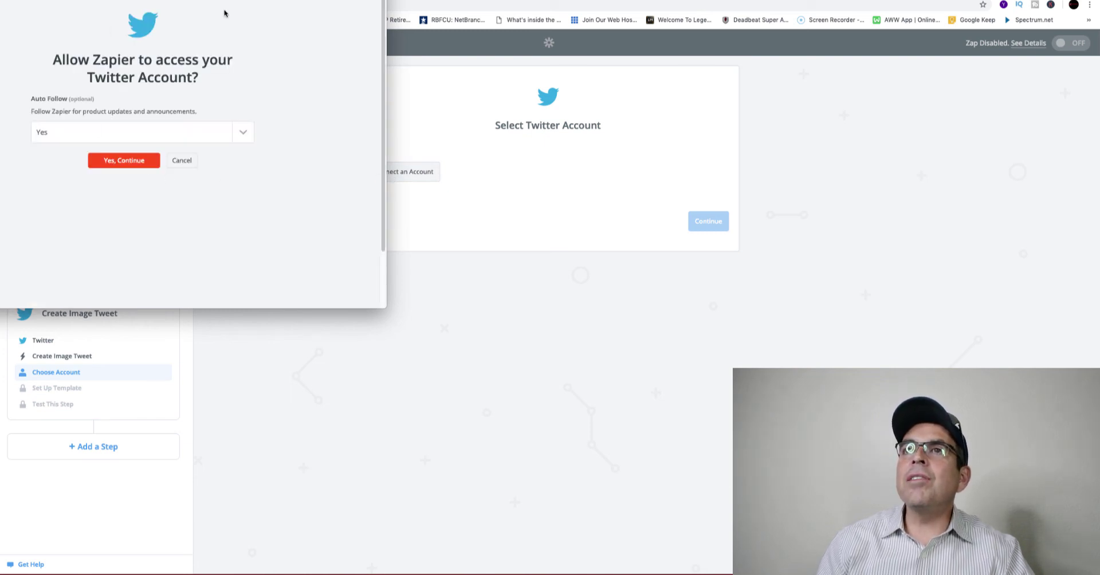
click(131, 165)
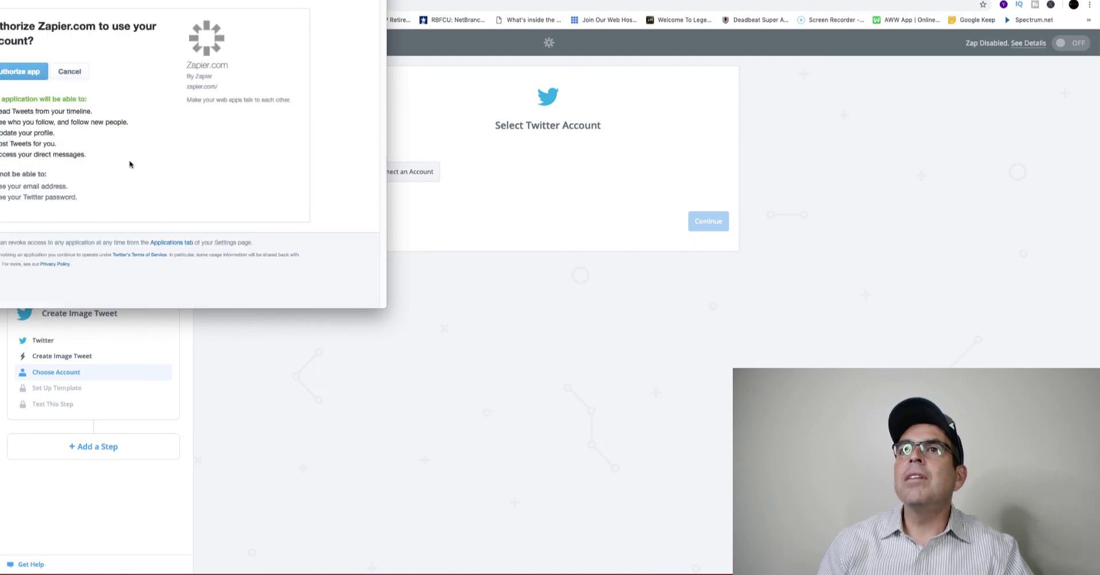
click(34, 74)
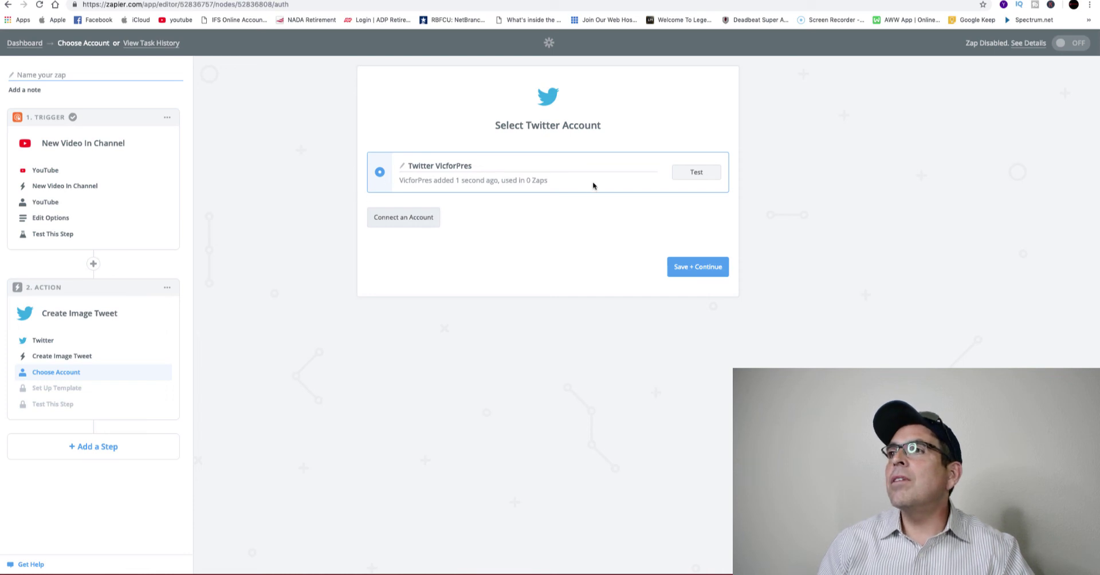
click(695, 173)
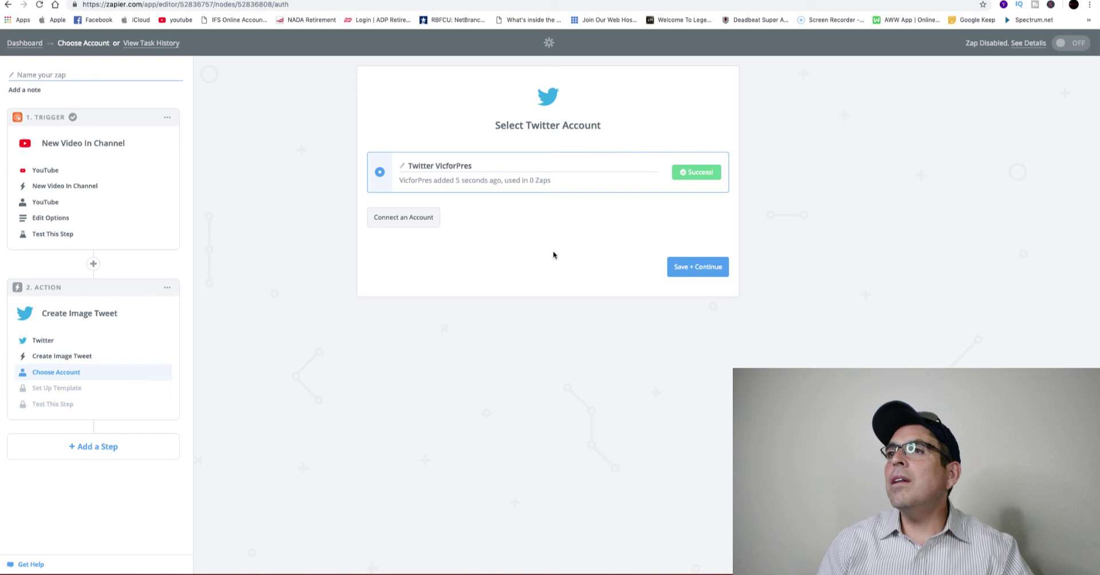
click(703, 267)
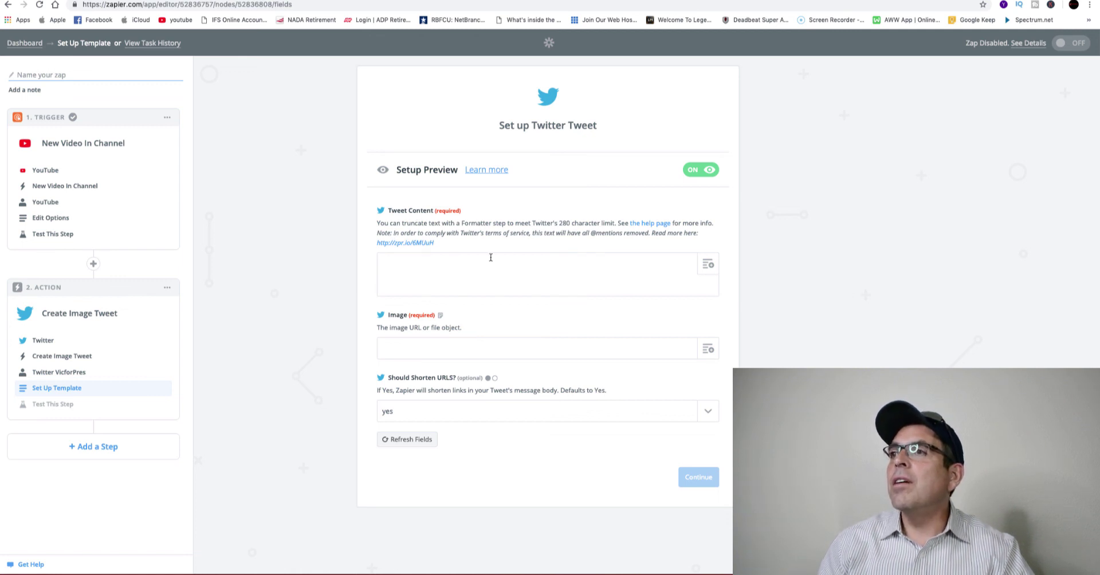
- Map the required Tweet Content field to the trigger's video Title followed by its Youtube.com URL
click(709, 268)
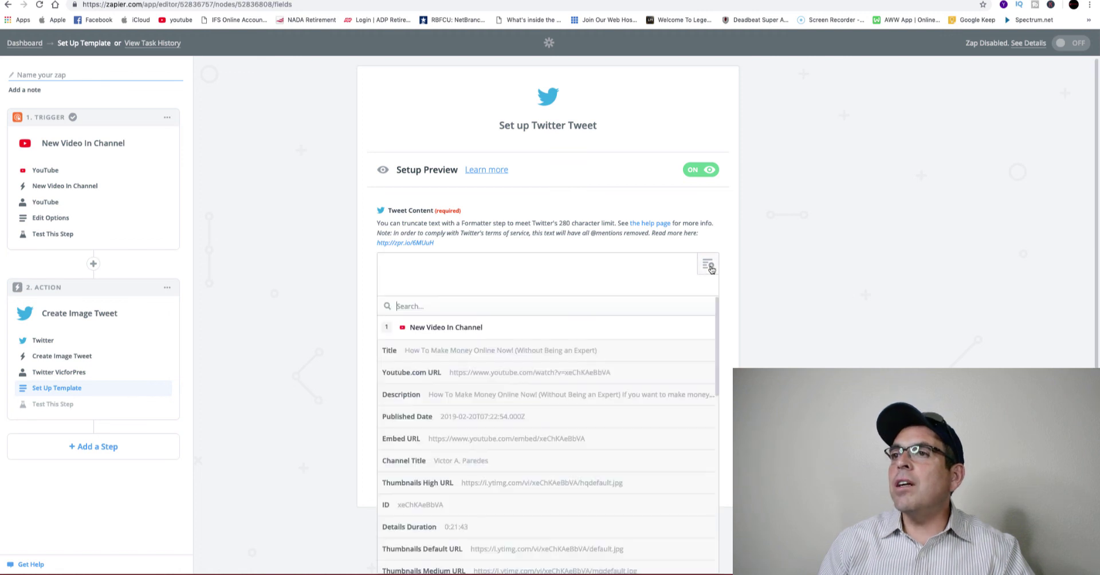
click(482, 355)
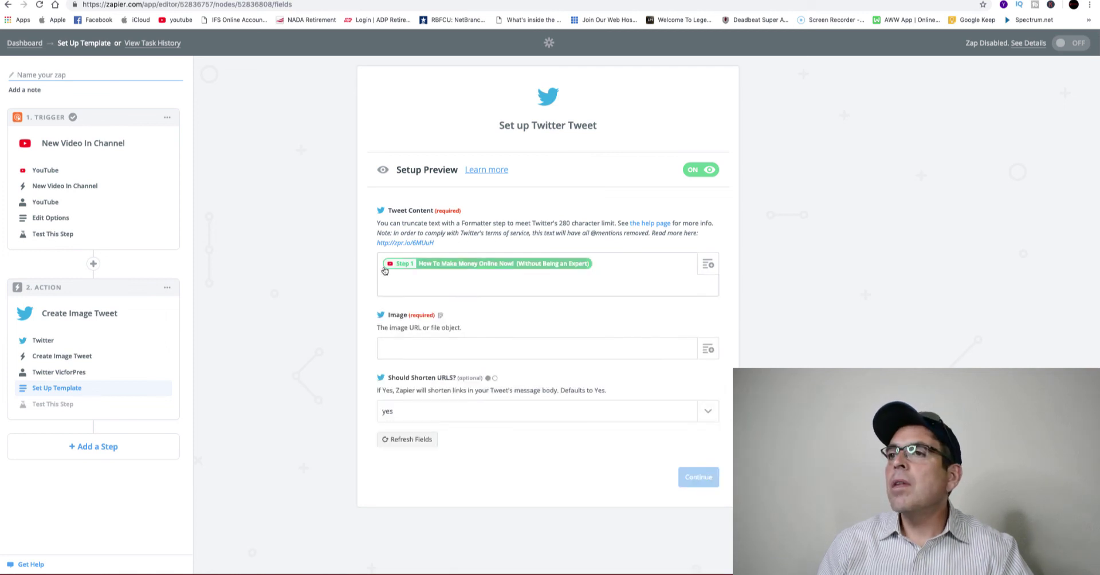
click(708, 265)
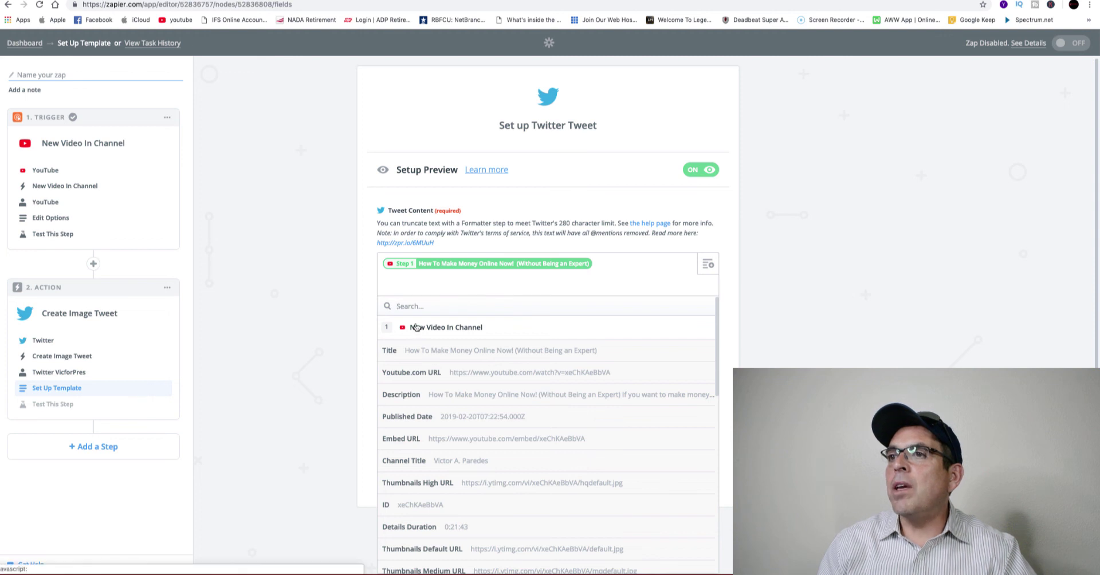
click(496, 374)
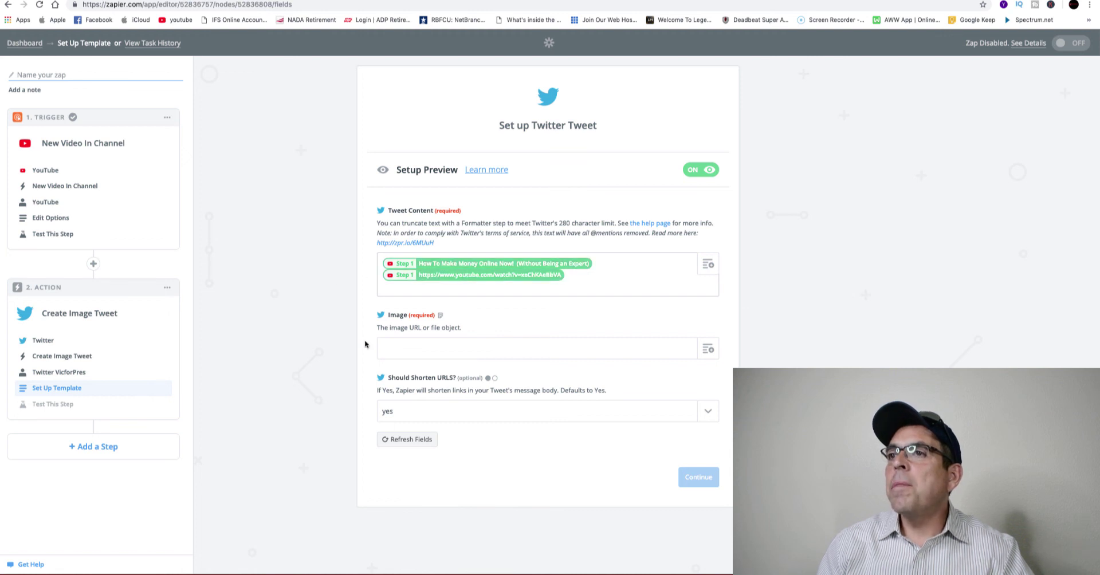
- Map the required Image field to the trigger's Thumbnails High URL, continue and send the test tweet to Twitter
click(708, 349)
scroll(648, 370, down, 2)
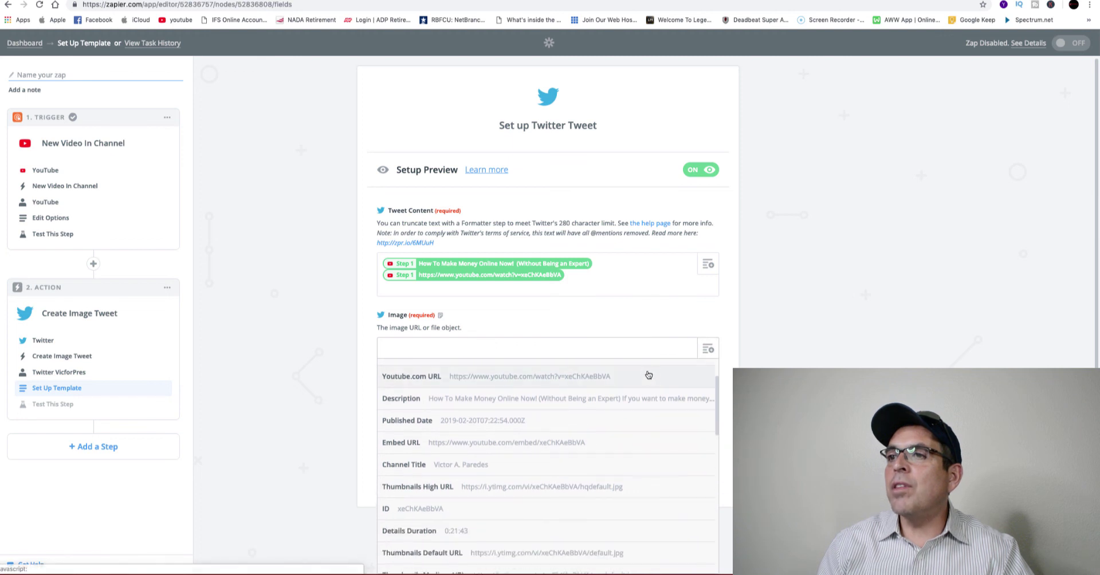
click(534, 488)
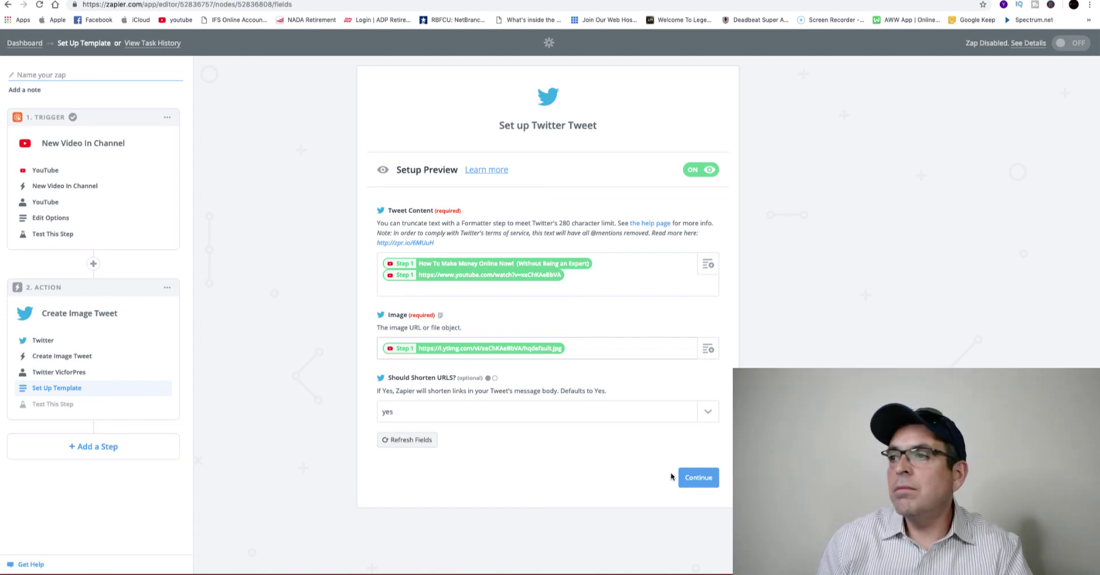
click(691, 479)
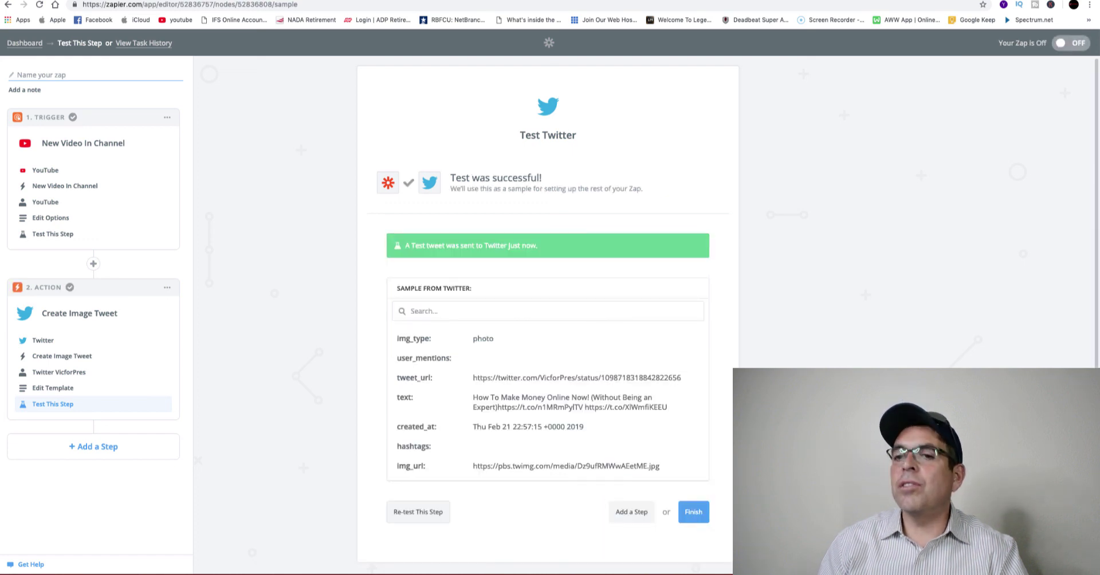
- Open twitter.com in a new tab, check the test tweet by following its youtube.com link and return to the Twitter feed
key(super+t)
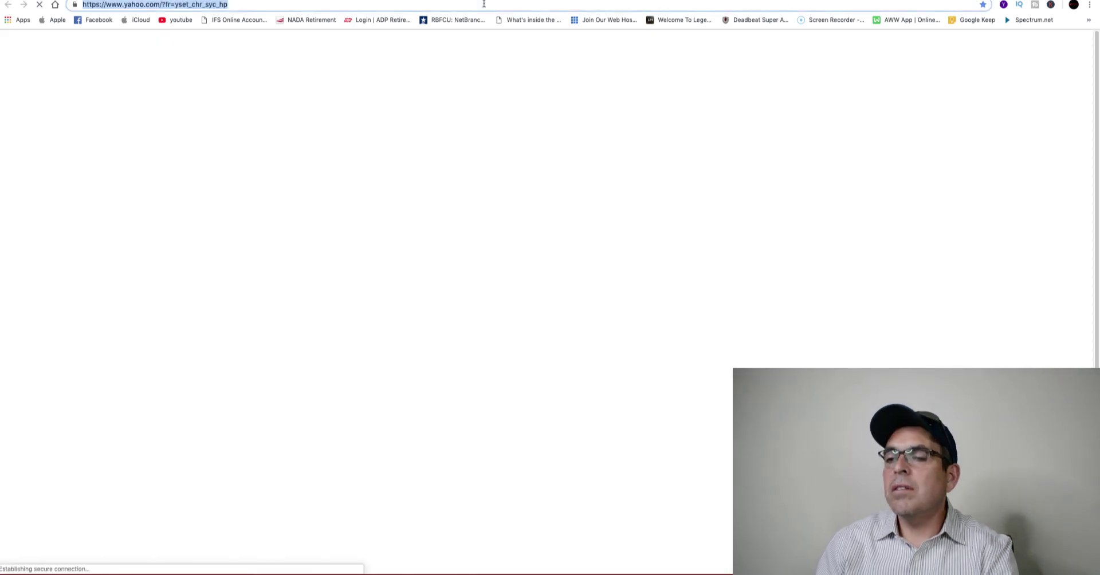
text(twit)
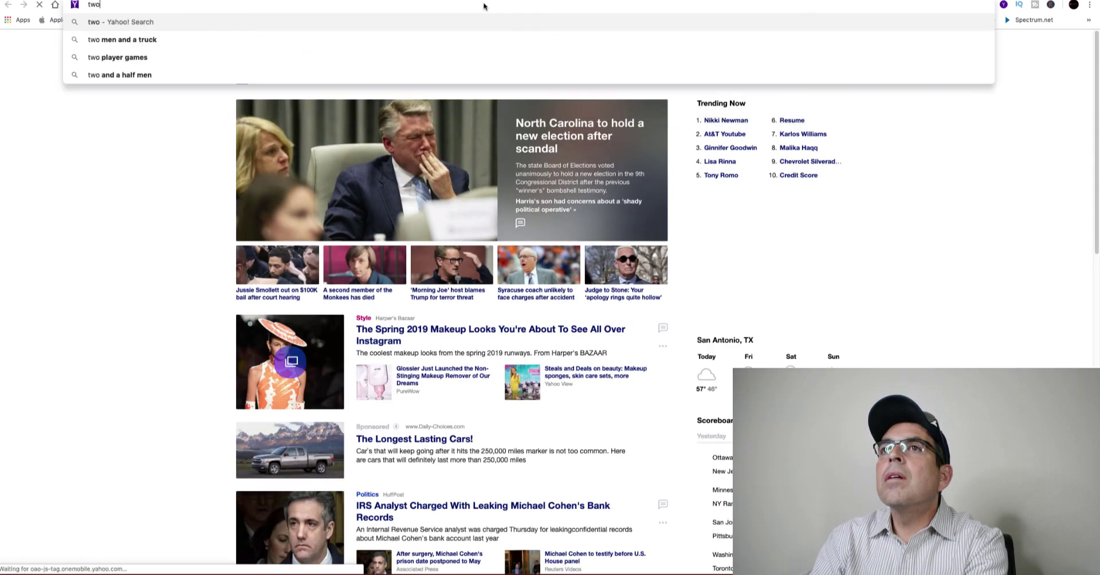
key(Return)
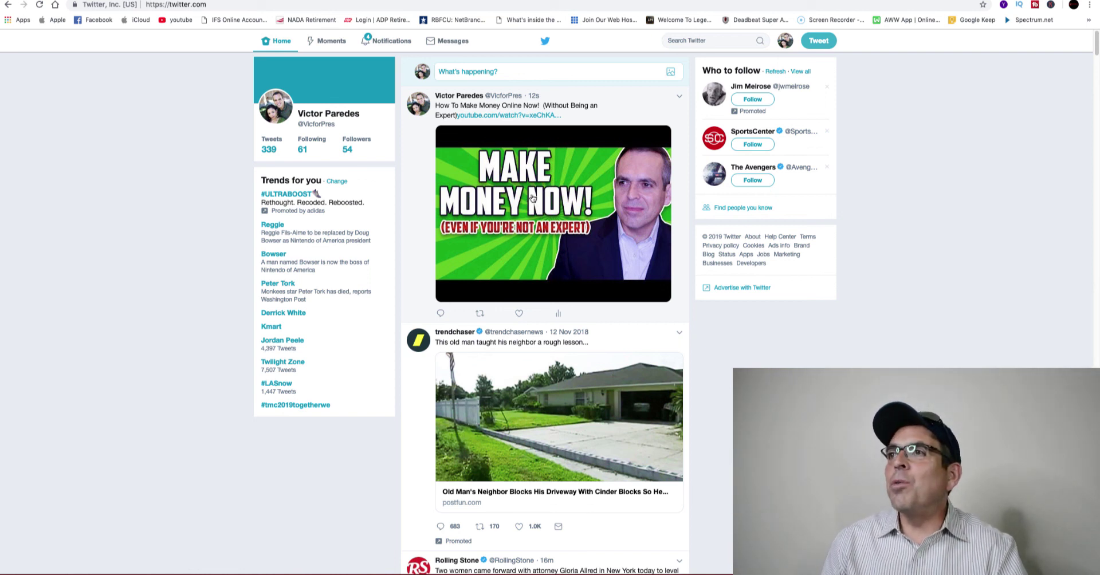
click(509, 114)
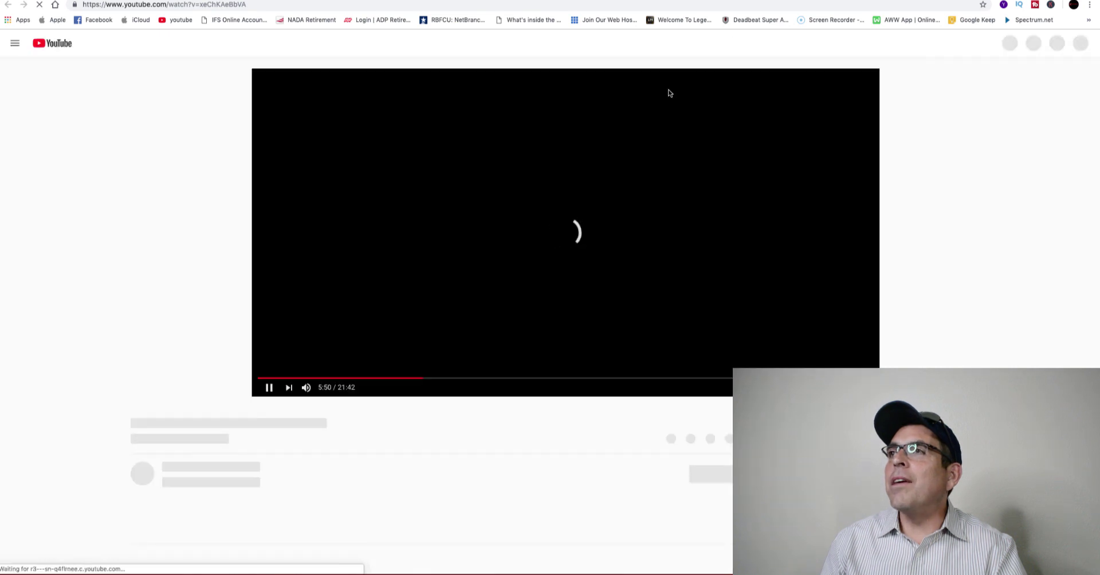
key(super+bracketleft)
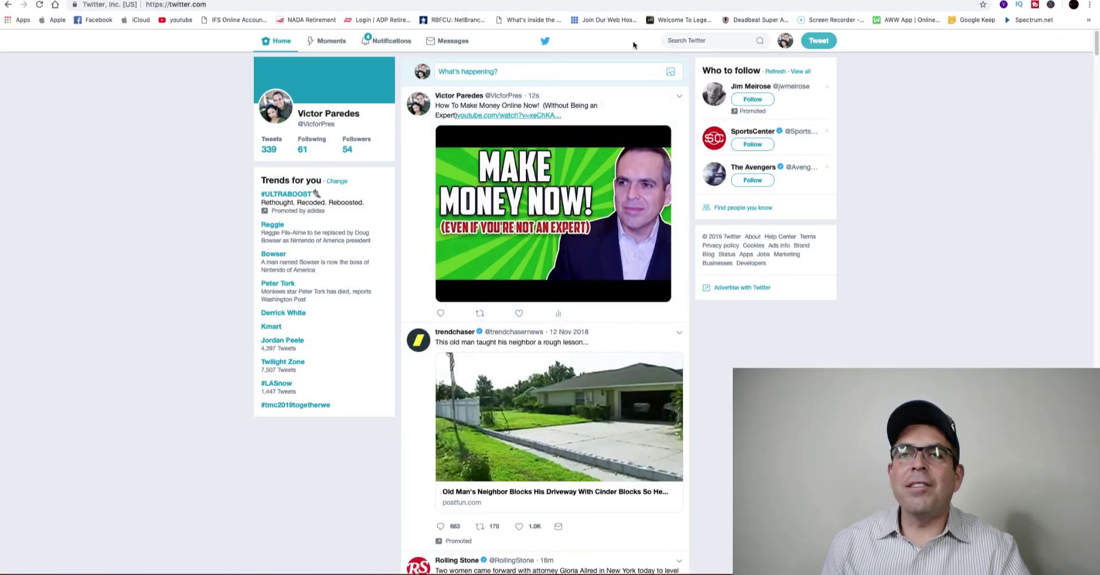